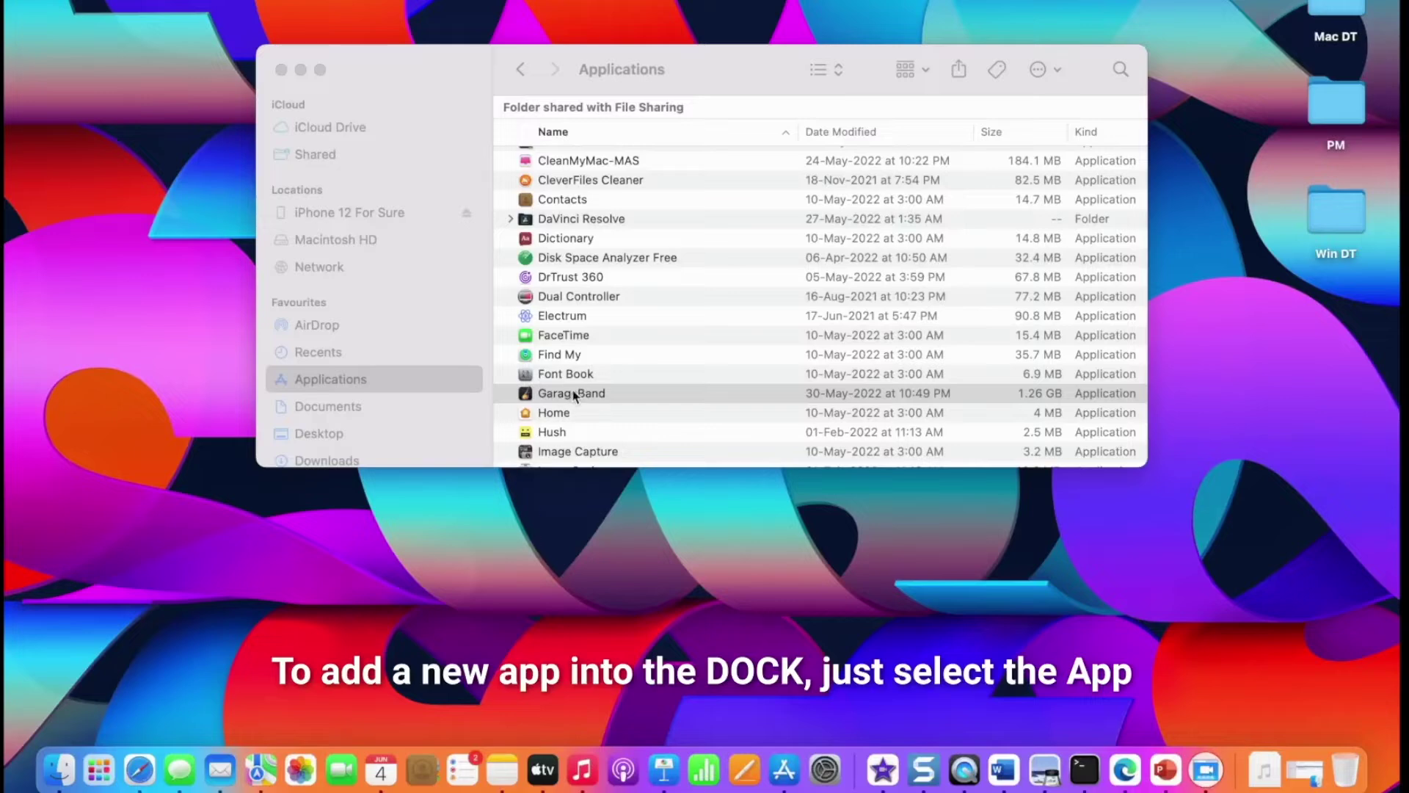
Step: Add GarageBand from the Applications folder to the Dock, placing it between Music and App Store
left_click(596, 393)
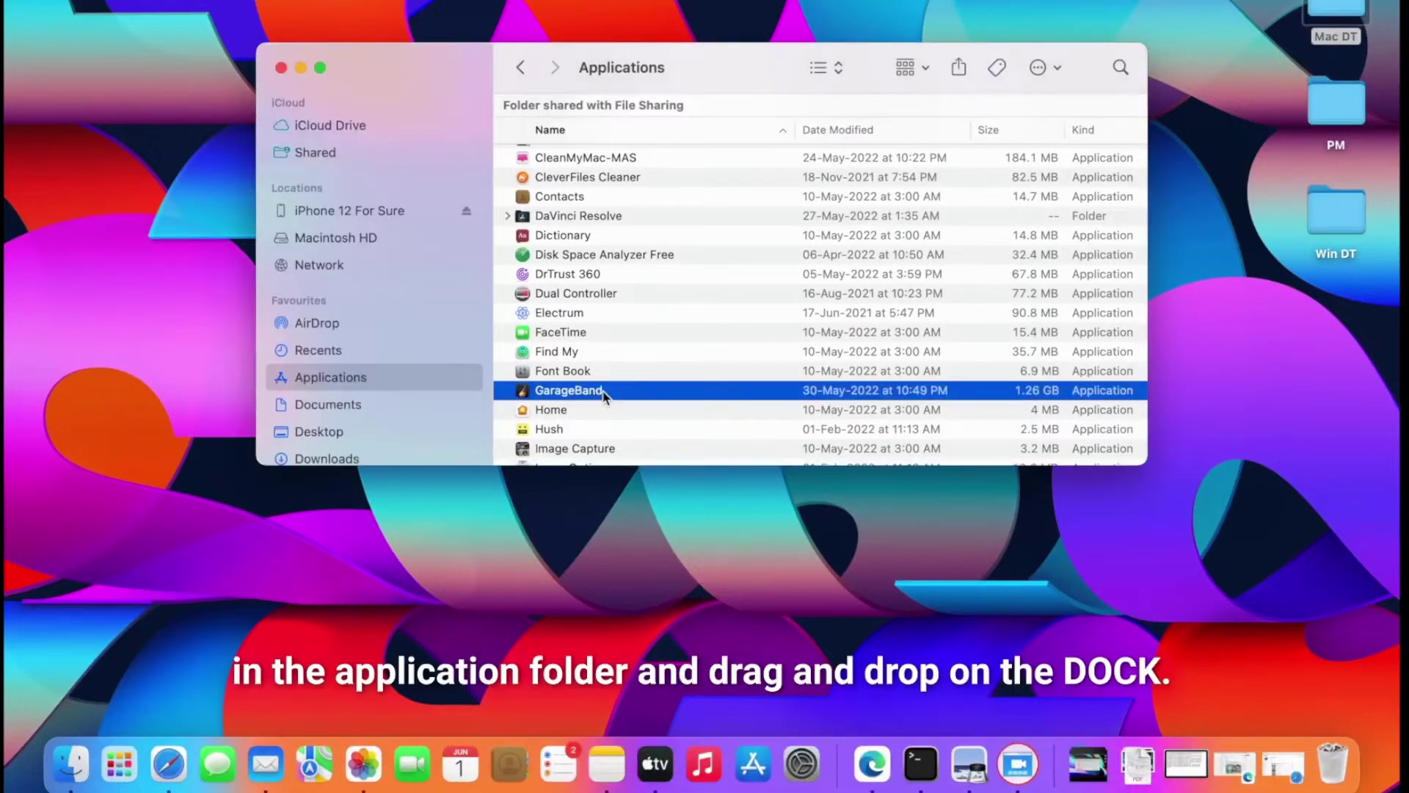
left_click(603, 392)
left_click(618, 392)
left_click_drag(618, 392, 731, 771)
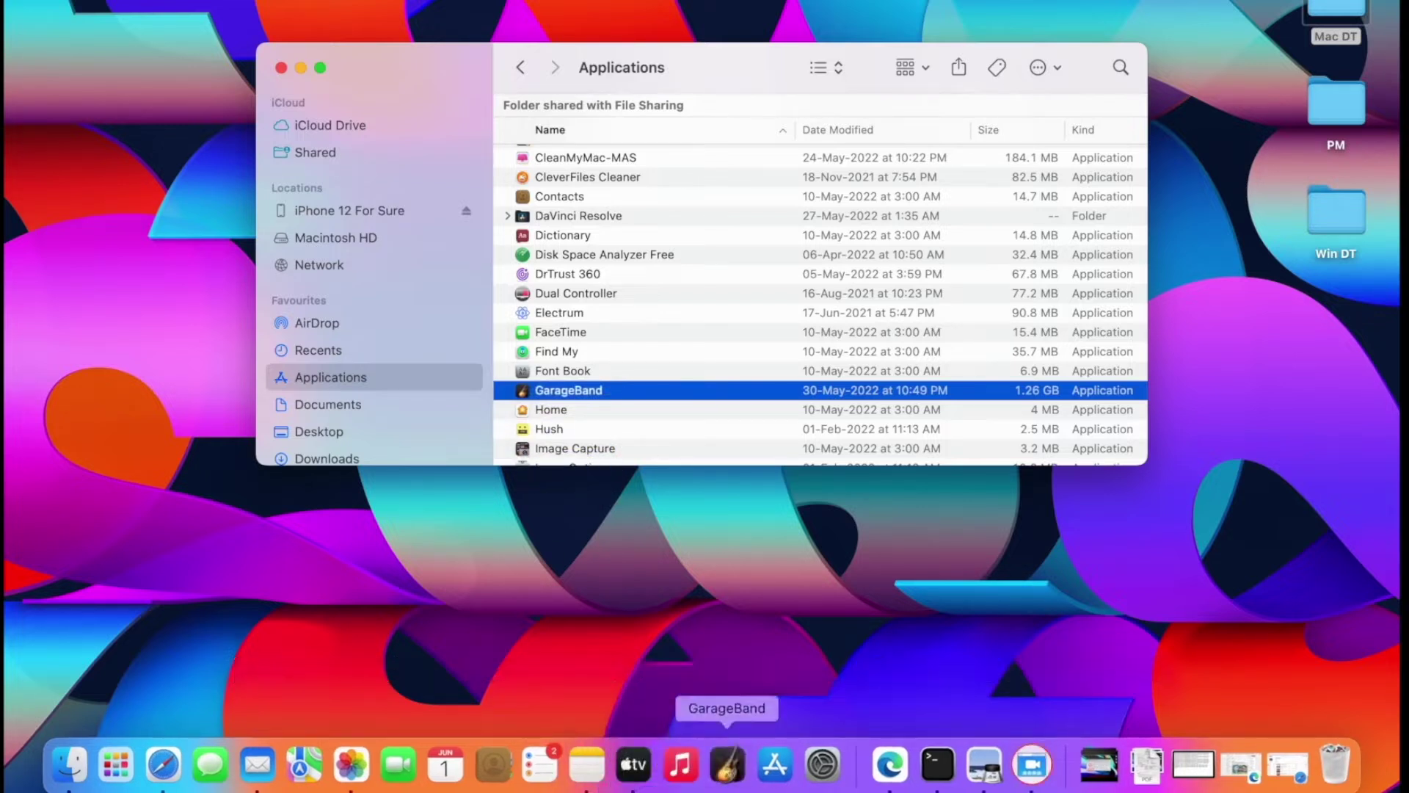
Step: Remove GarageBand from the Dock using its Dock options
right_click(731, 769)
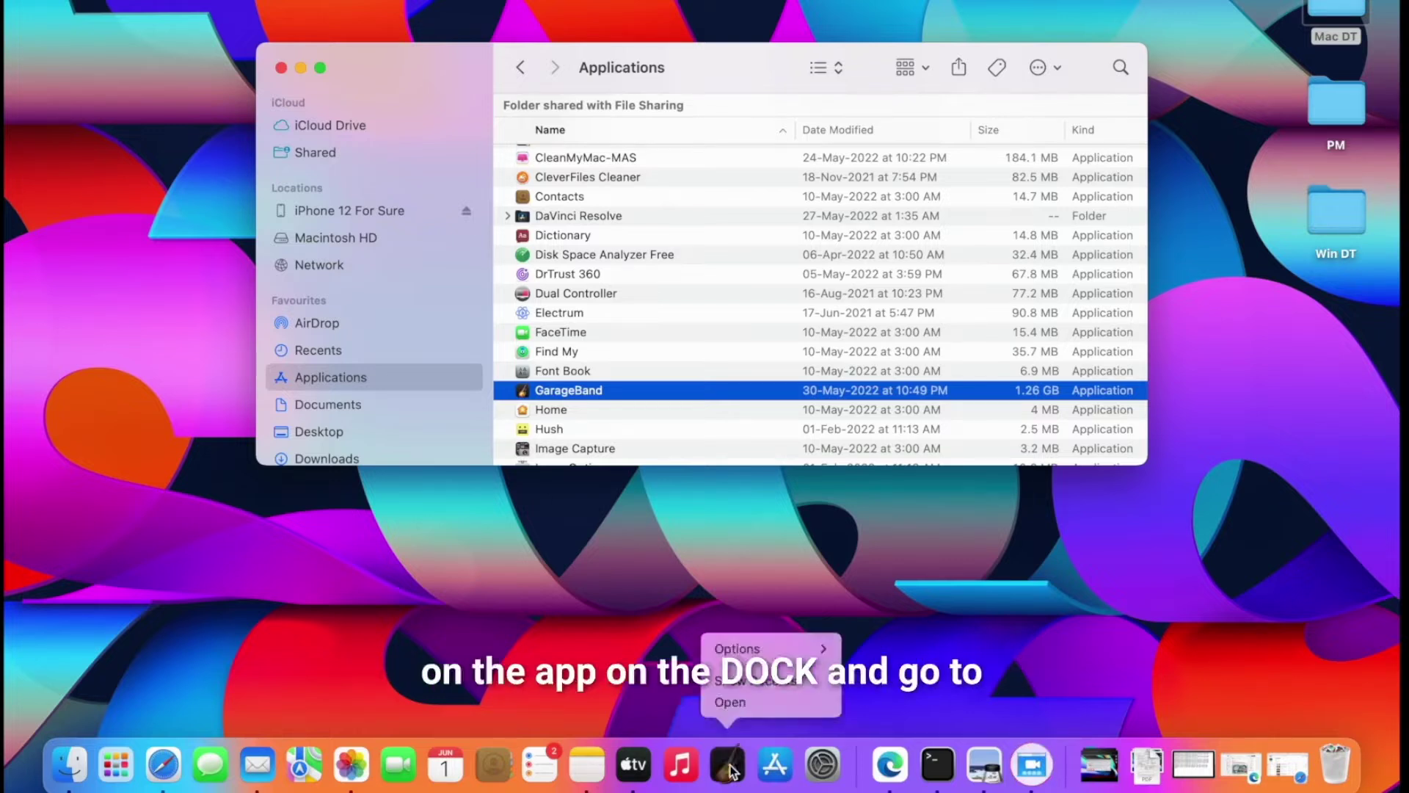
mouse_move(799, 649)
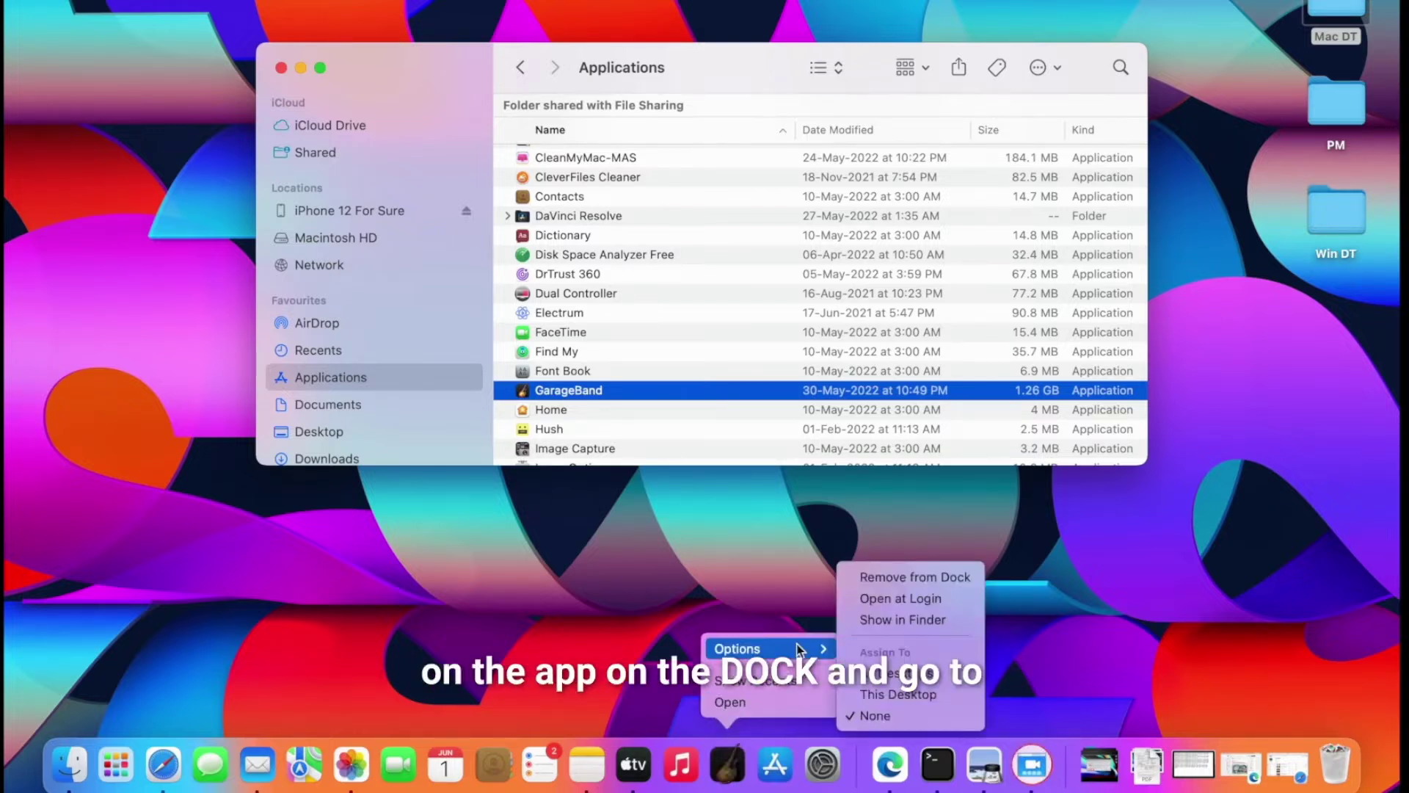
left_click(913, 581)
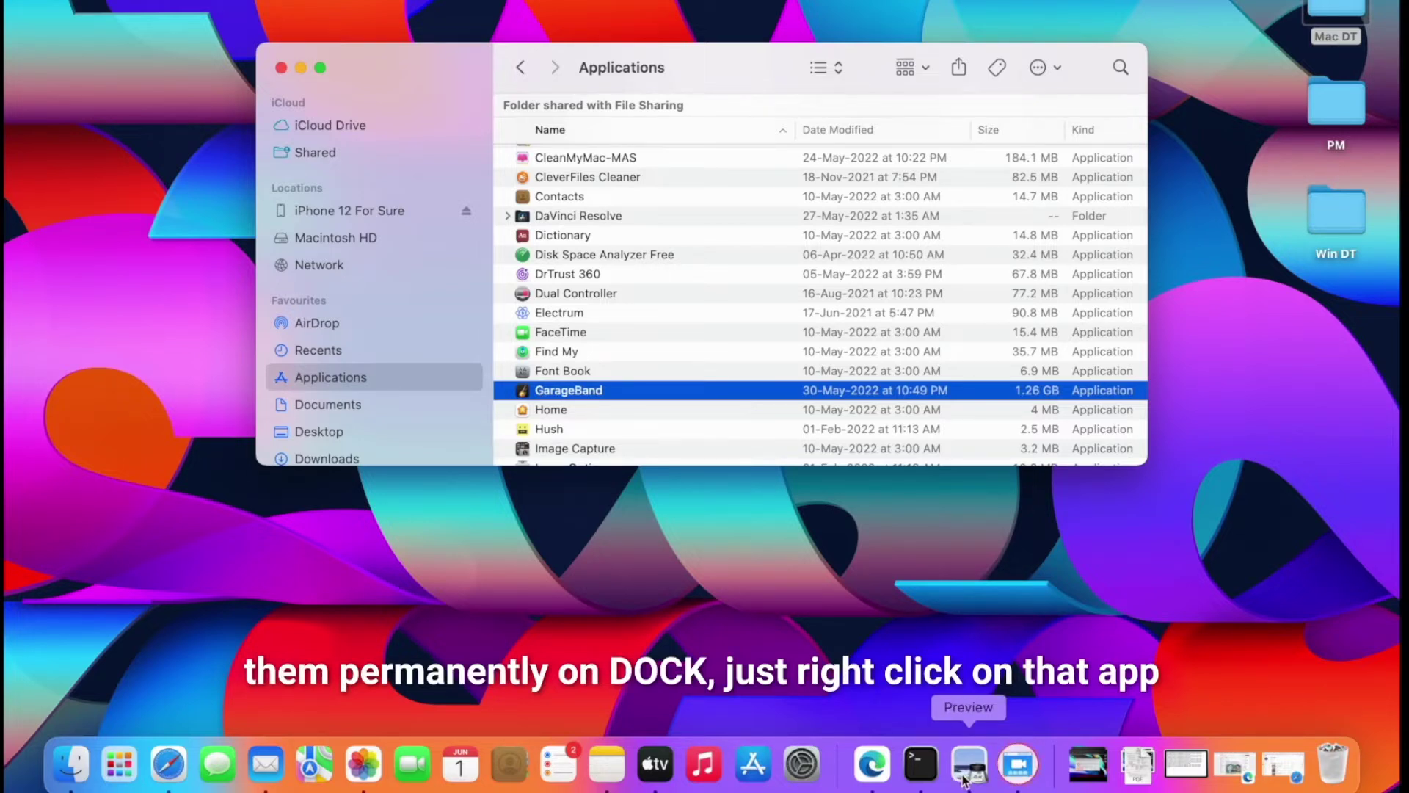
Step: Set the running Preview app to be kept permanently in the Dock
right_click(962, 781)
mouse_move(977, 626)
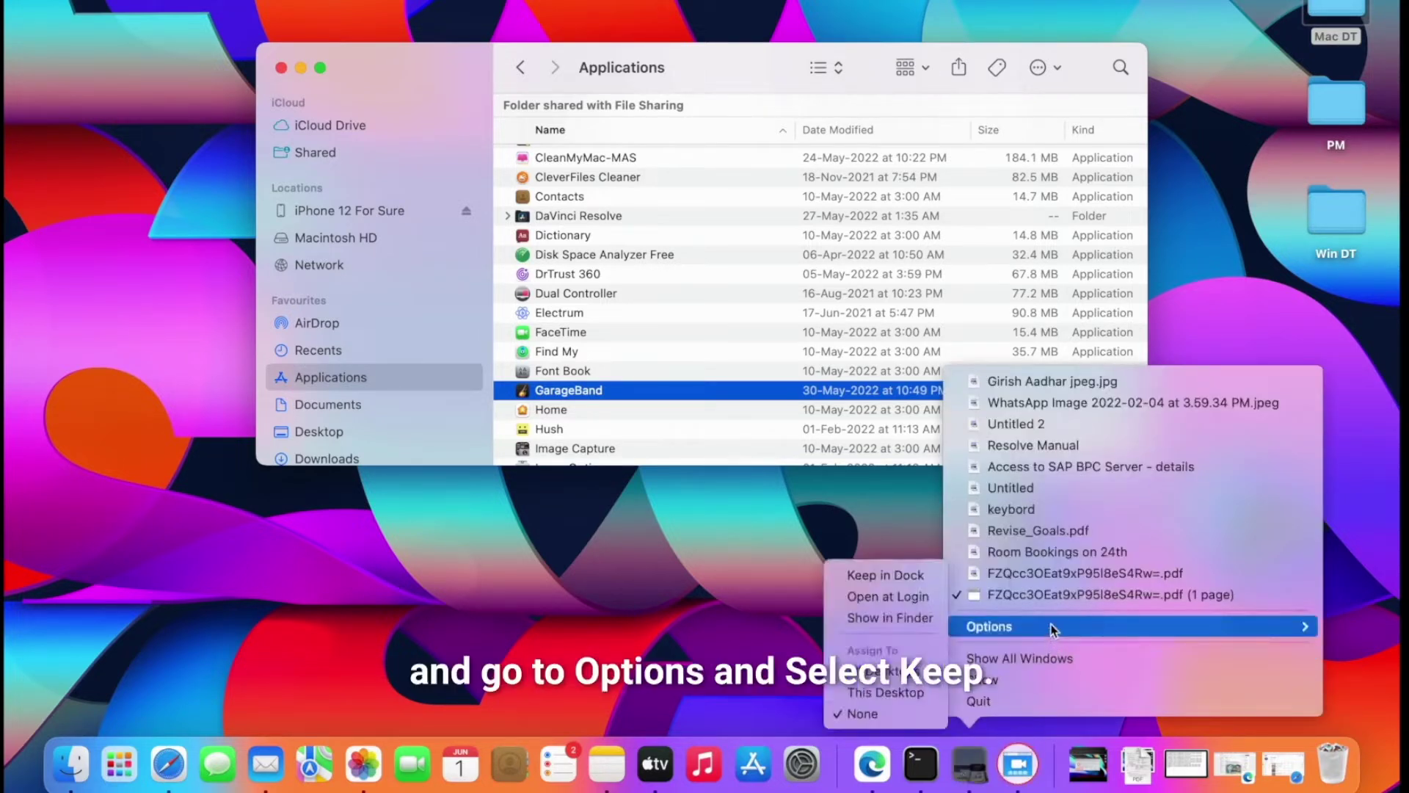
left_click(864, 580)
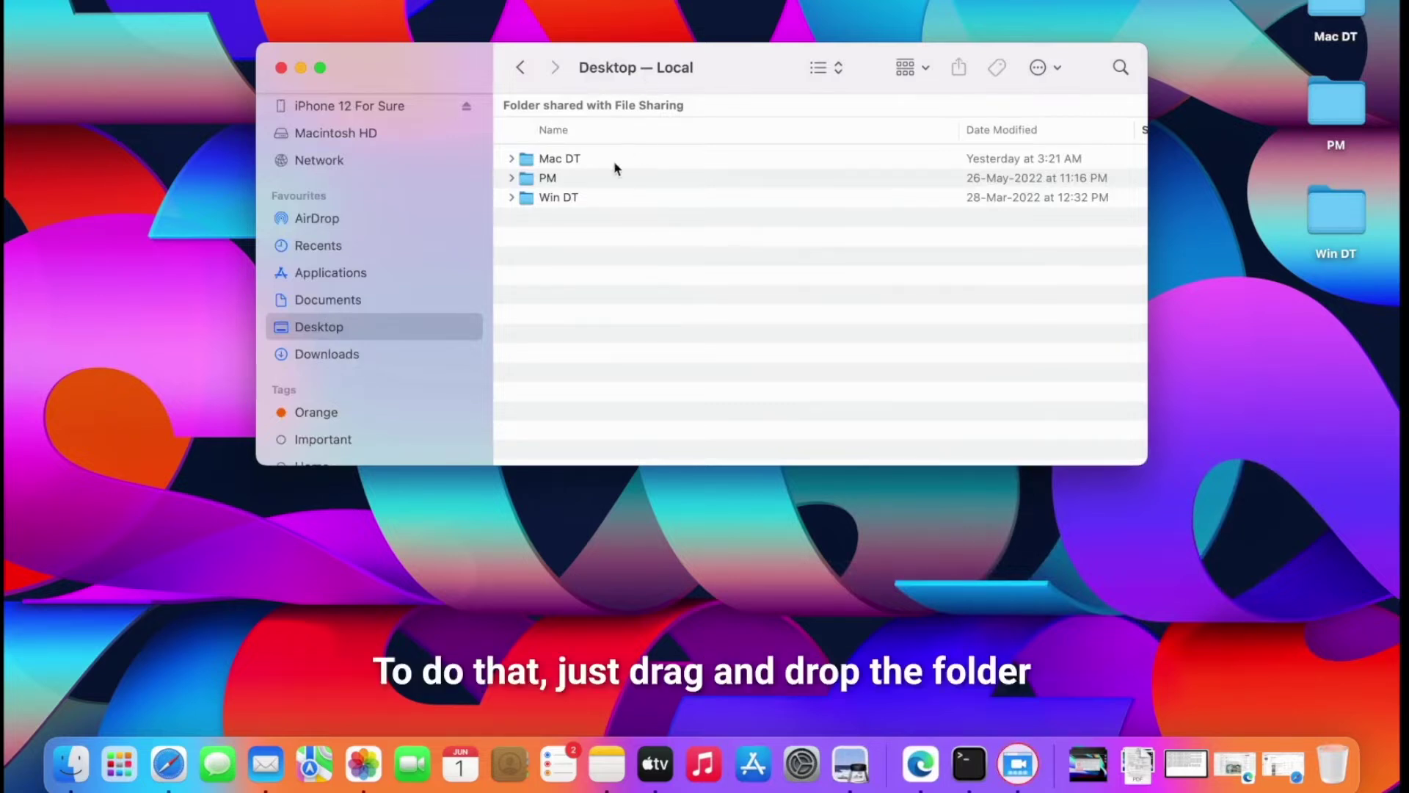
Step: Add the PM folder to the Dock beside the Trash, and move the Photos icon between Contacts and Reminders
left_click_drag(547, 178, 1301, 763)
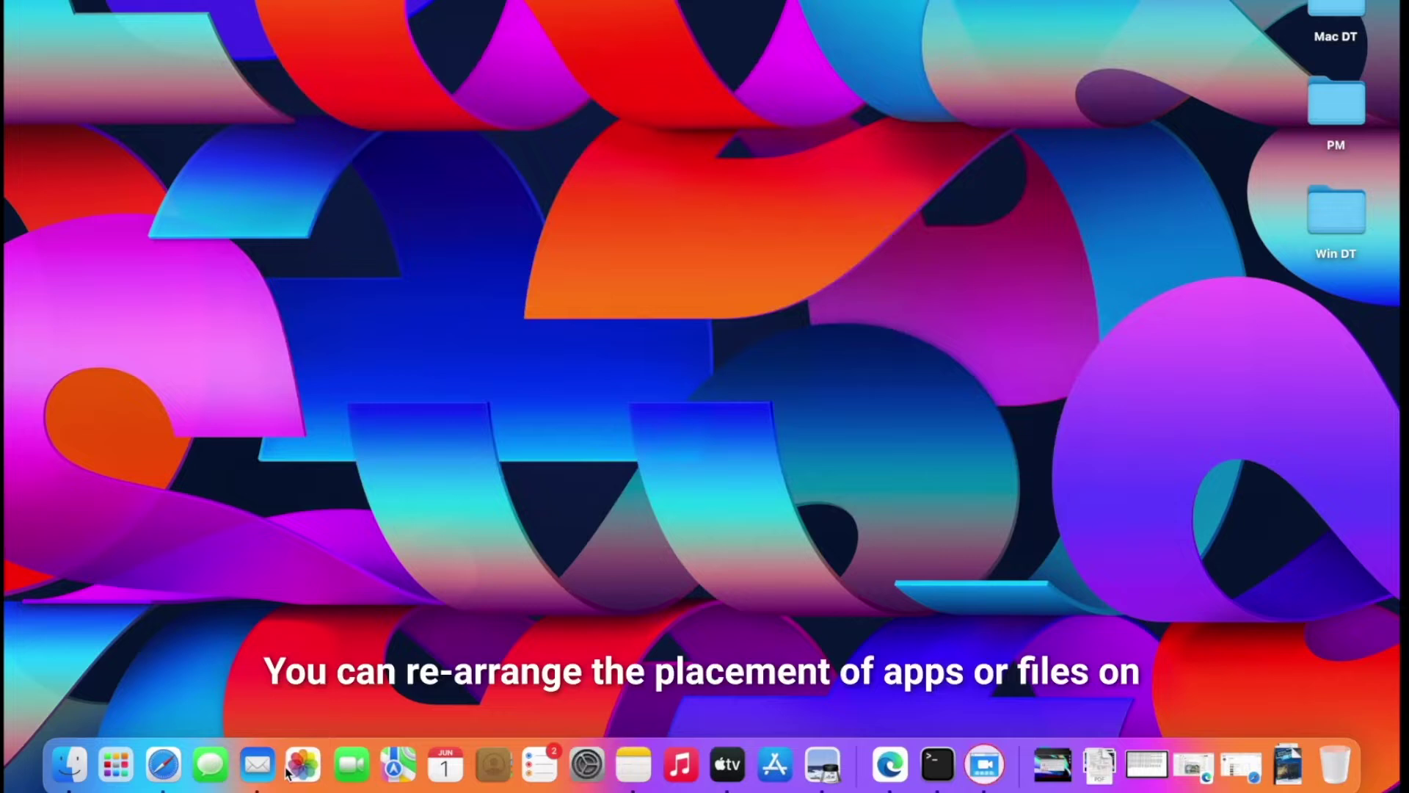
left_click_drag(288, 769, 489, 774)
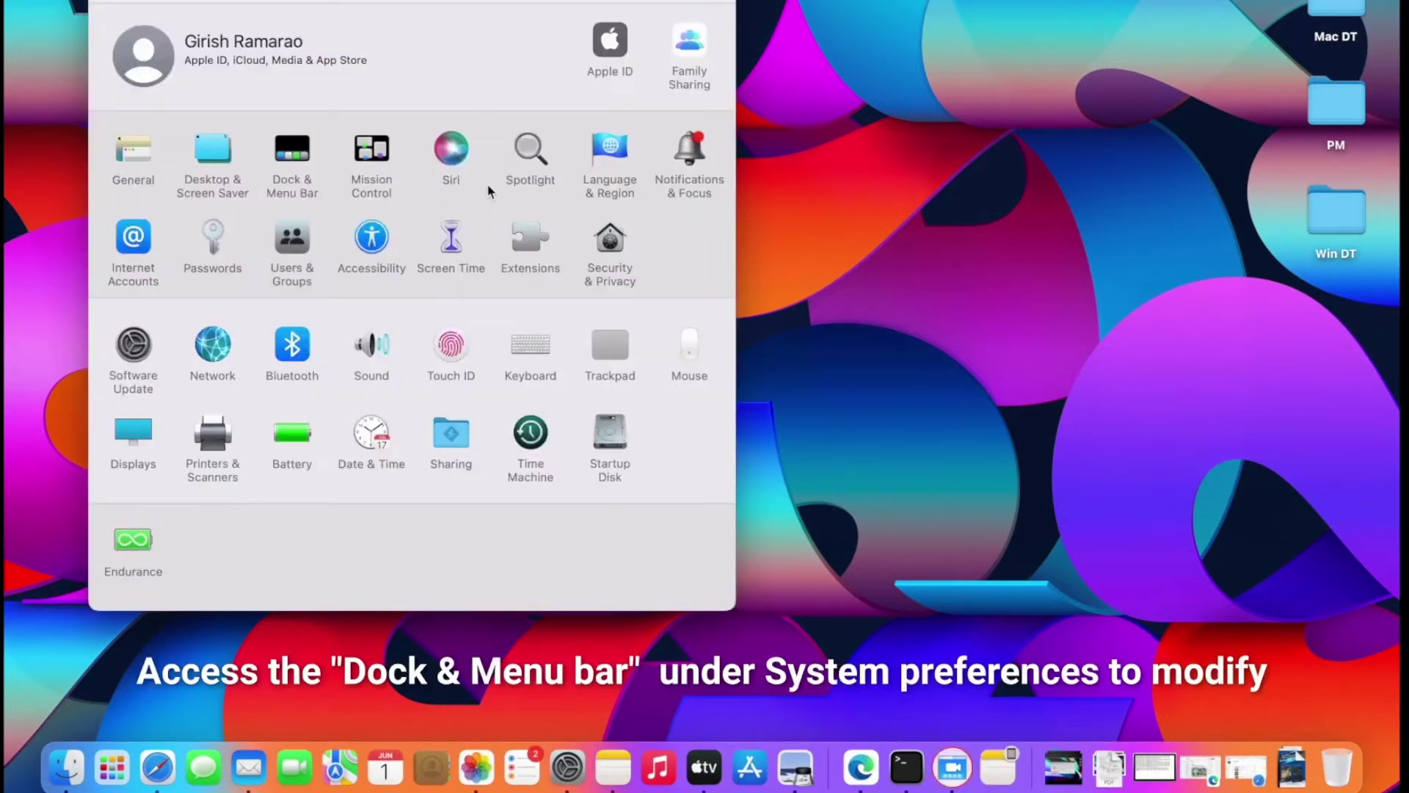
Step: In the Dock & Menu Bar preferences, reduce the Dock size slightly, enable Magnification and lower its level below the maximum
left_click(295, 152)
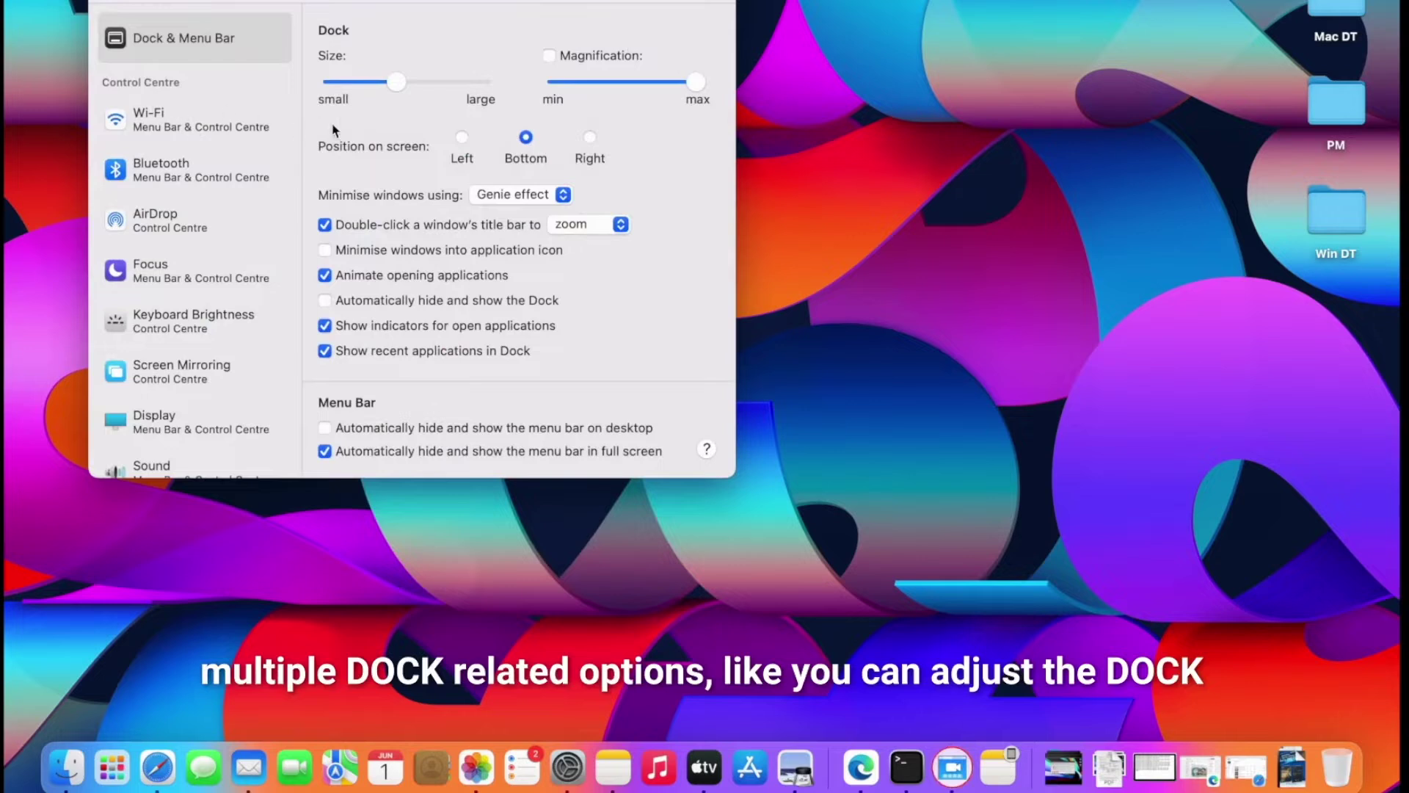
mouse_move(390, 84)
left_mouse_down()
mouse_move(354, 89)
mouse_move(380, 91)
left_mouse_up()
left_click(560, 56)
mouse_move(663, 85)
left_mouse_down()
mouse_move(627, 90)
mouse_move(649, 87)
left_mouse_up()
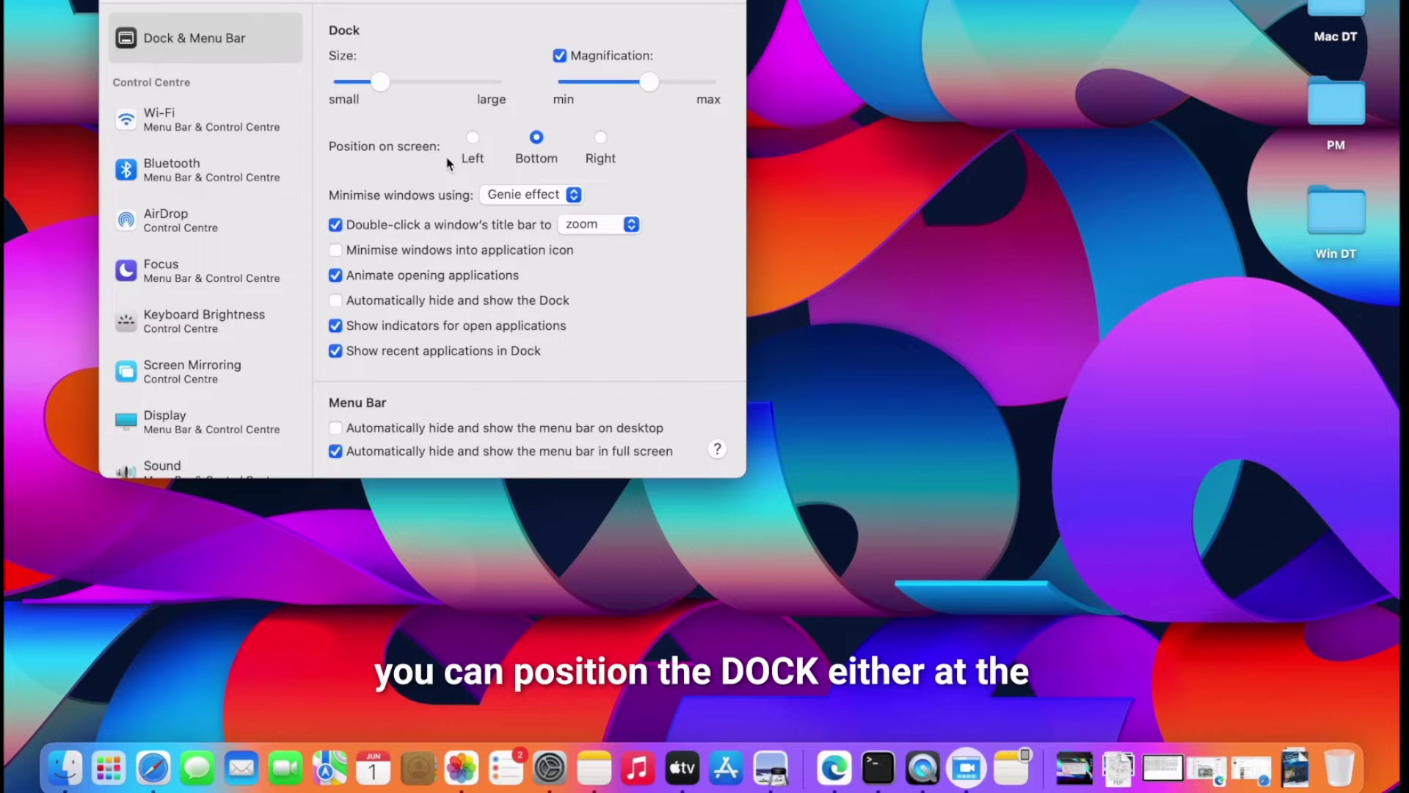
Step: Try the Dock's screen position at Left and Right, and return it to Bottom
left_click(477, 148)
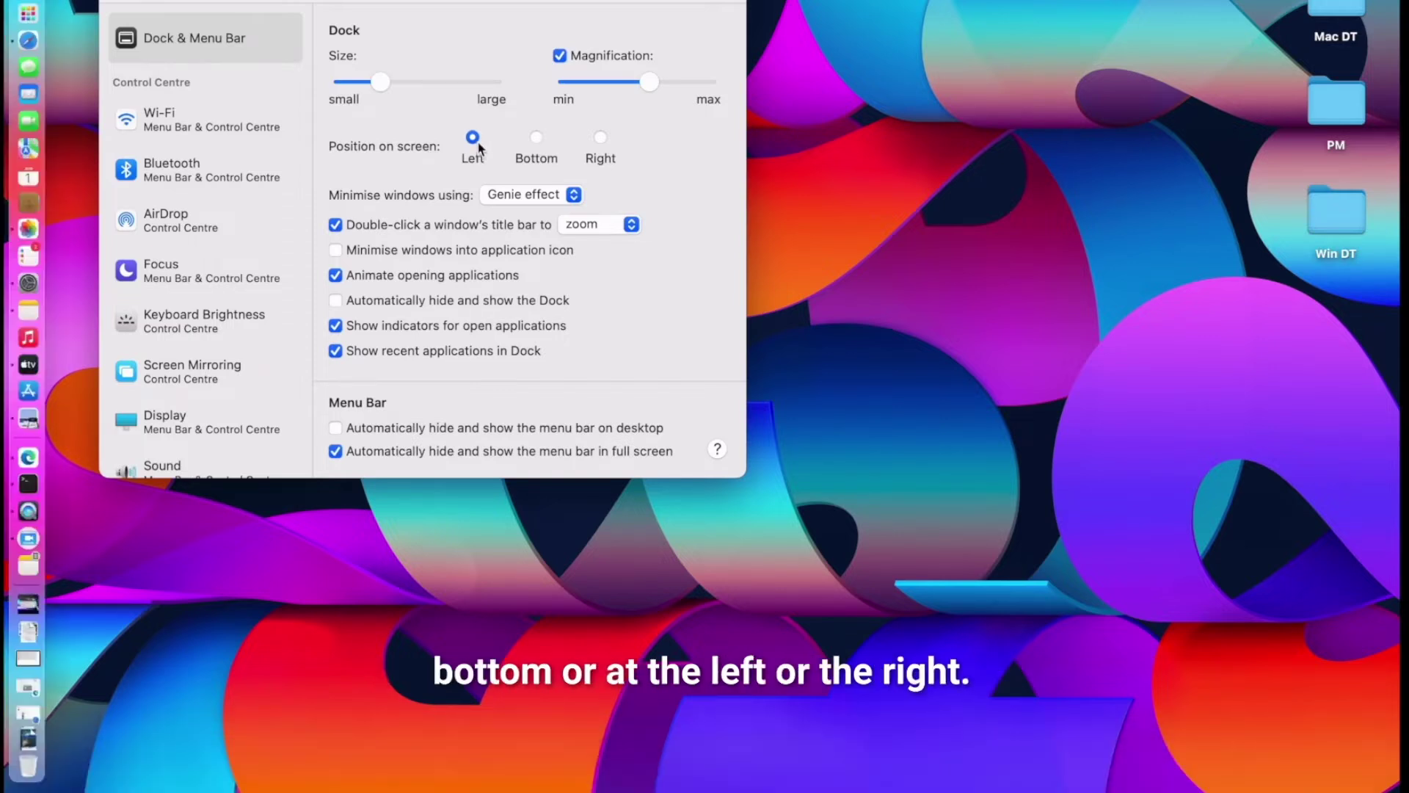
left_click(599, 151)
left_click(537, 139)
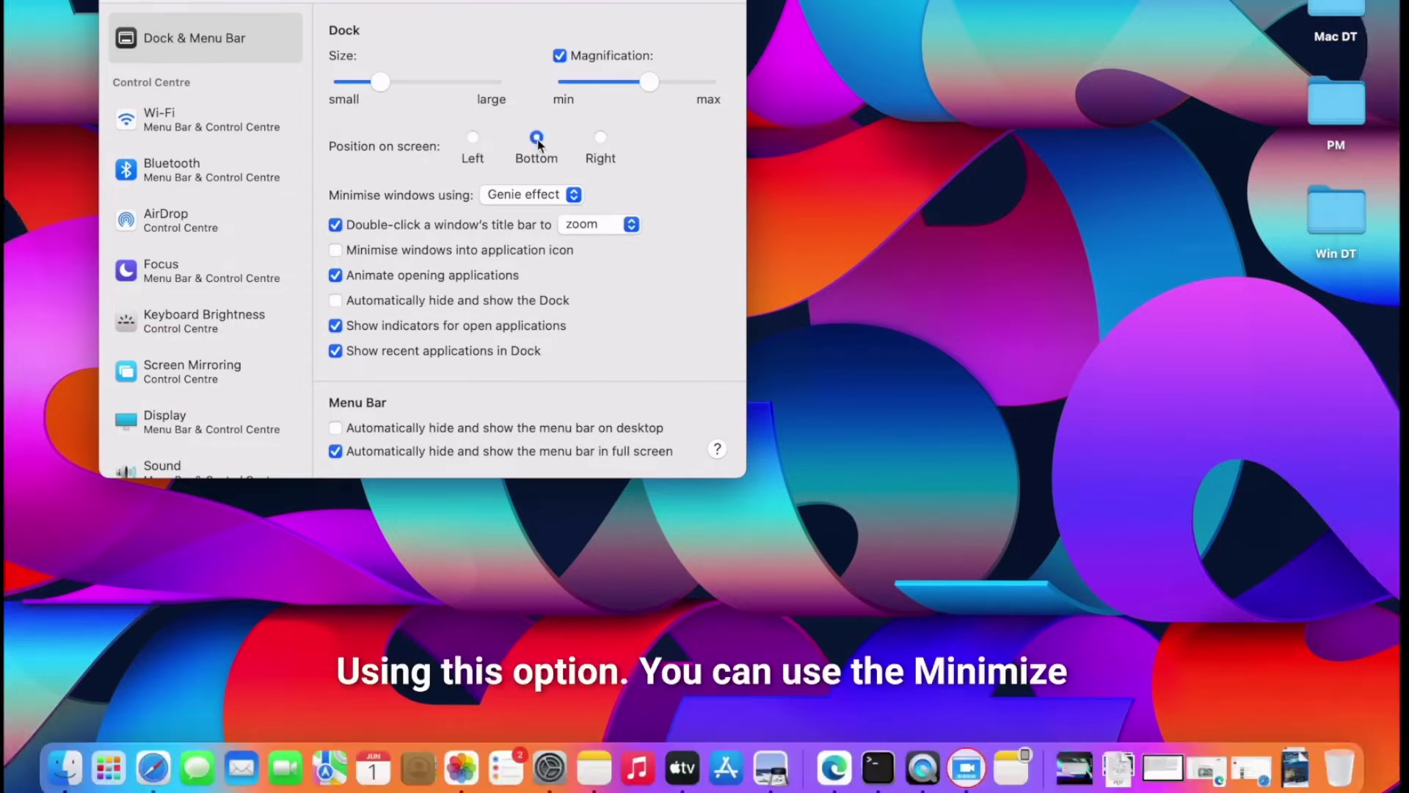
Step: Choose the Genie effect for minimising windows, and test it by minimising and restoring the preferences window
left_click(546, 196)
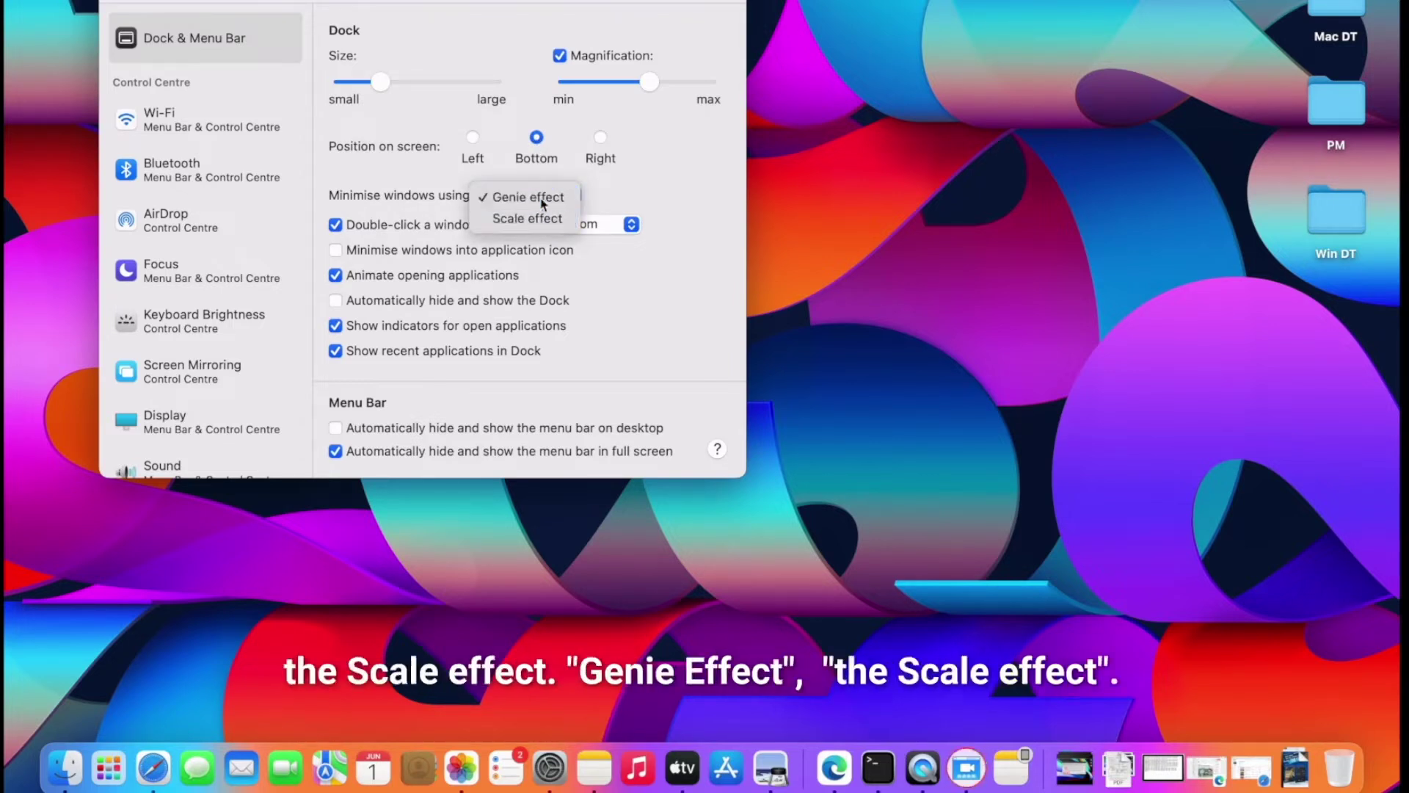
left_click(528, 197)
key("cmd+m")
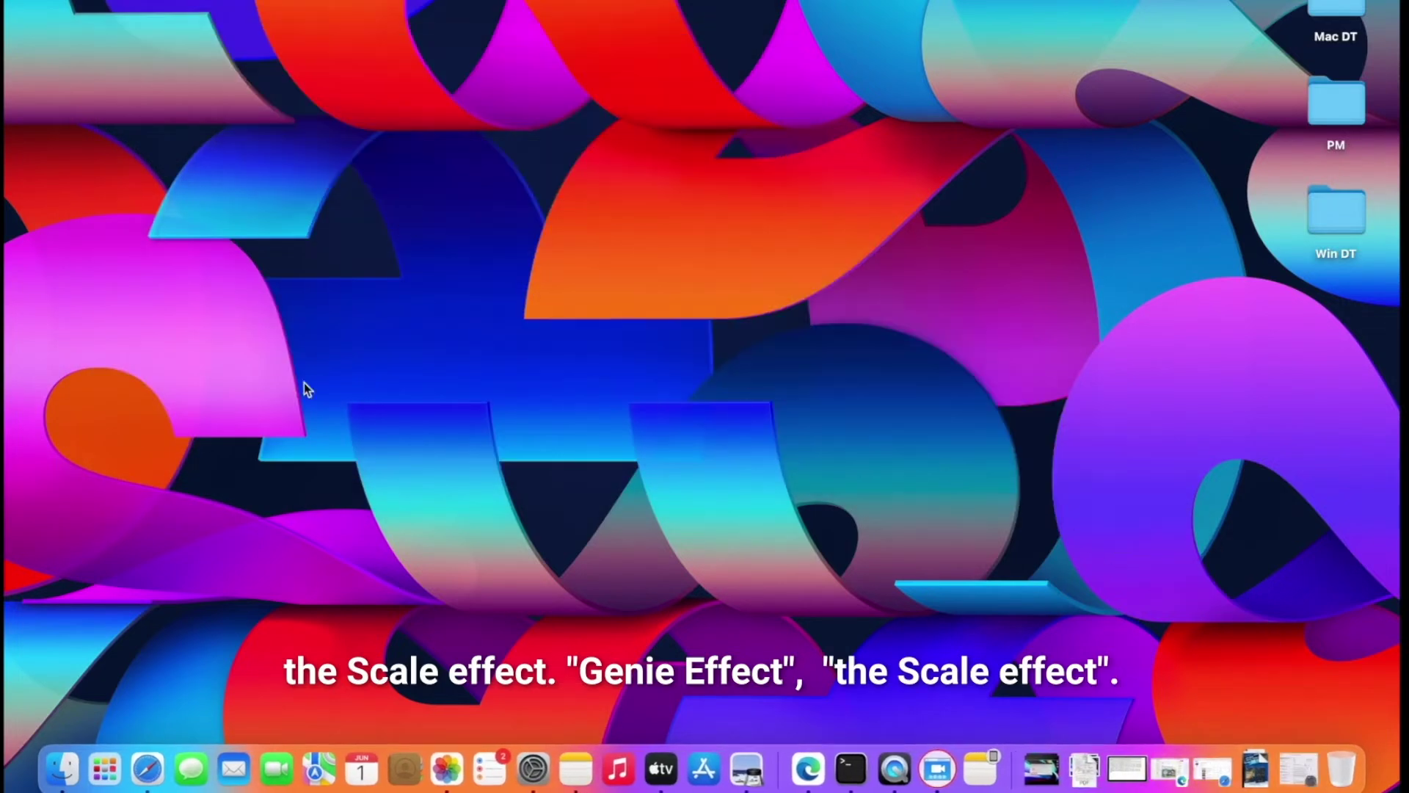
left_click(1300, 771)
Step: Set windows to minimise using the Scale effect, and test it by minimising the preferences window
left_click(549, 196)
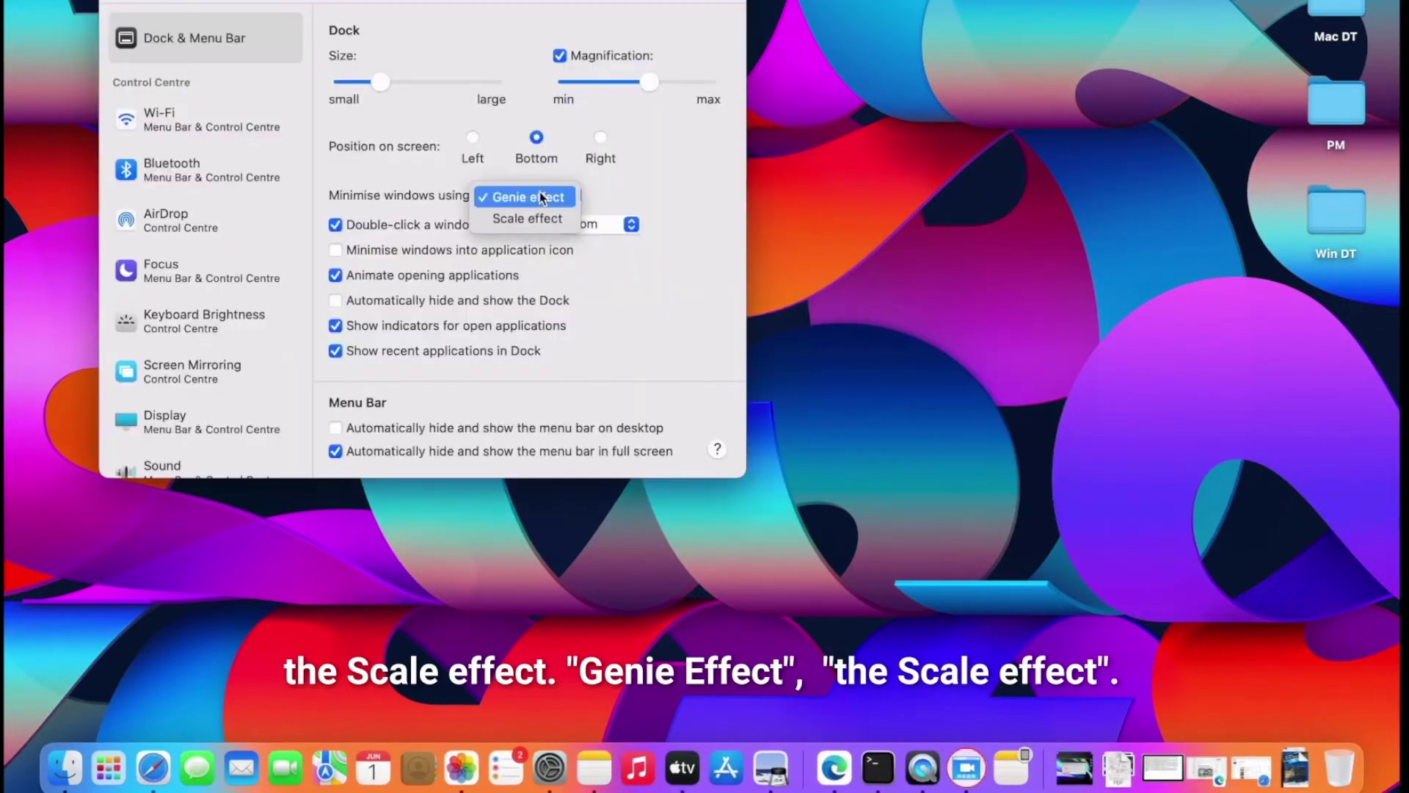
left_click(529, 220)
key("super+m")
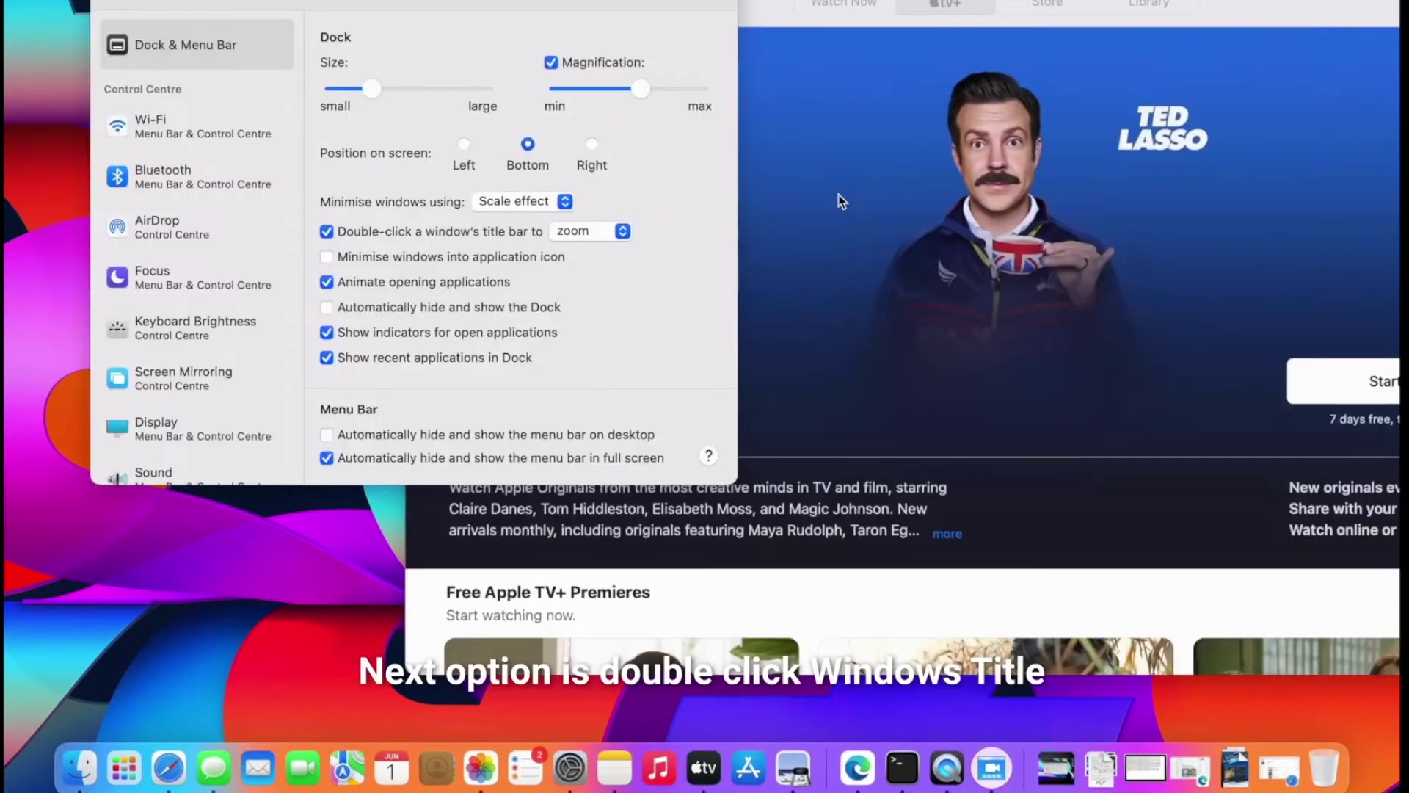
Step: Test the title-bar zoom option by zooming the Apple TV window and returning it to its previous size
left_click(588, 237)
left_click(756, 213)
left_click(790, 193)
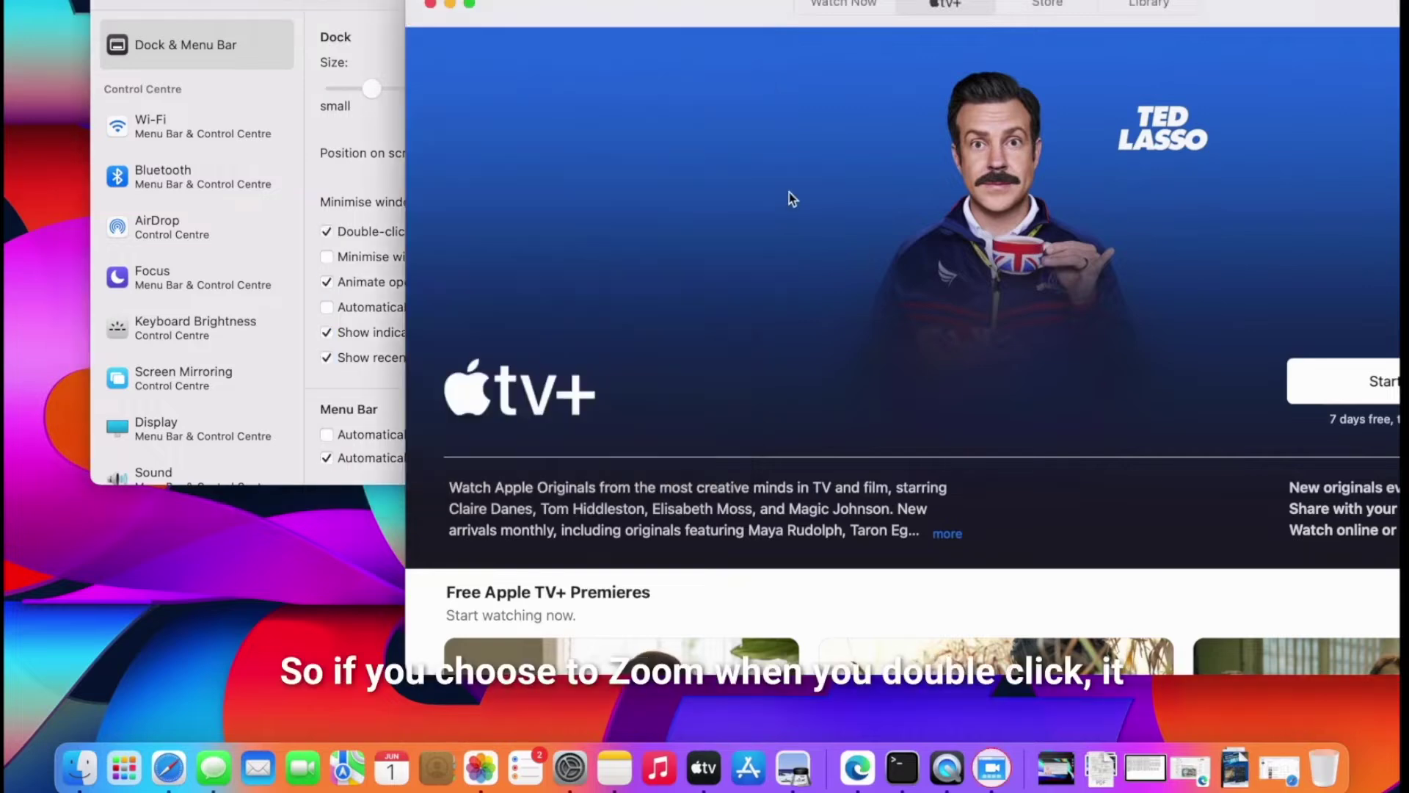
double_click(650, 3)
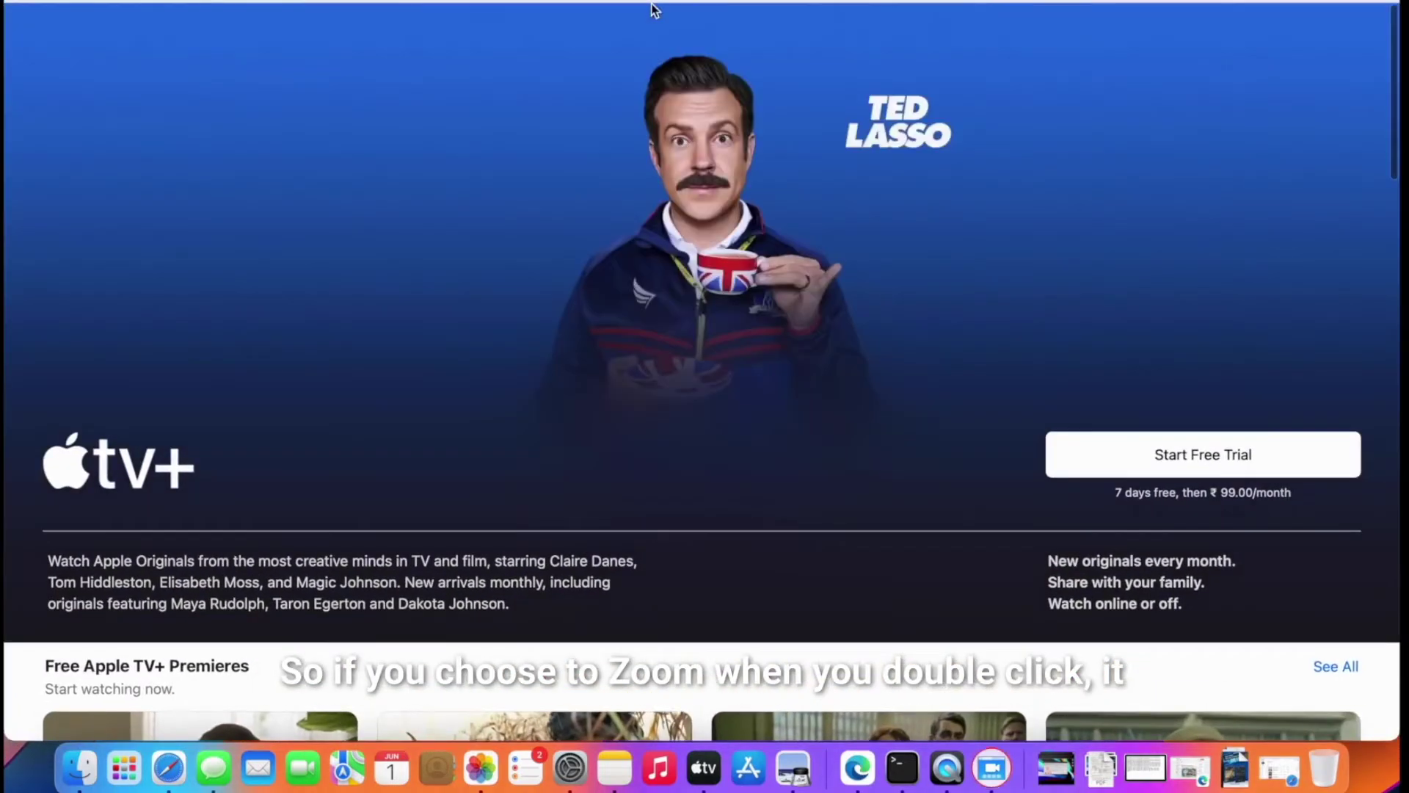
double_click(367, 2)
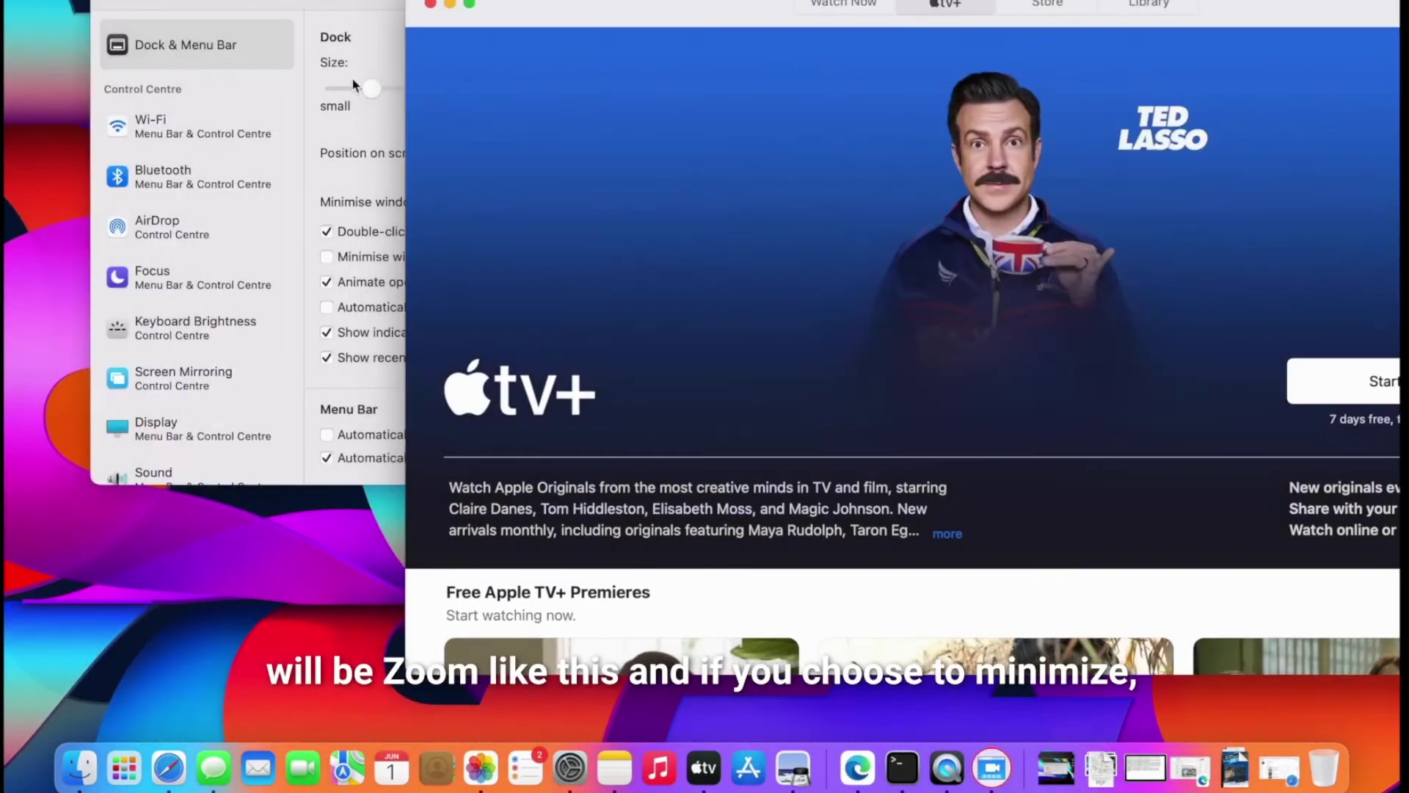
Step: Set the window title-bar action to minimise in the Dock preferences, and test it on the Apple TV window
left_click(272, 3)
left_click(588, 232)
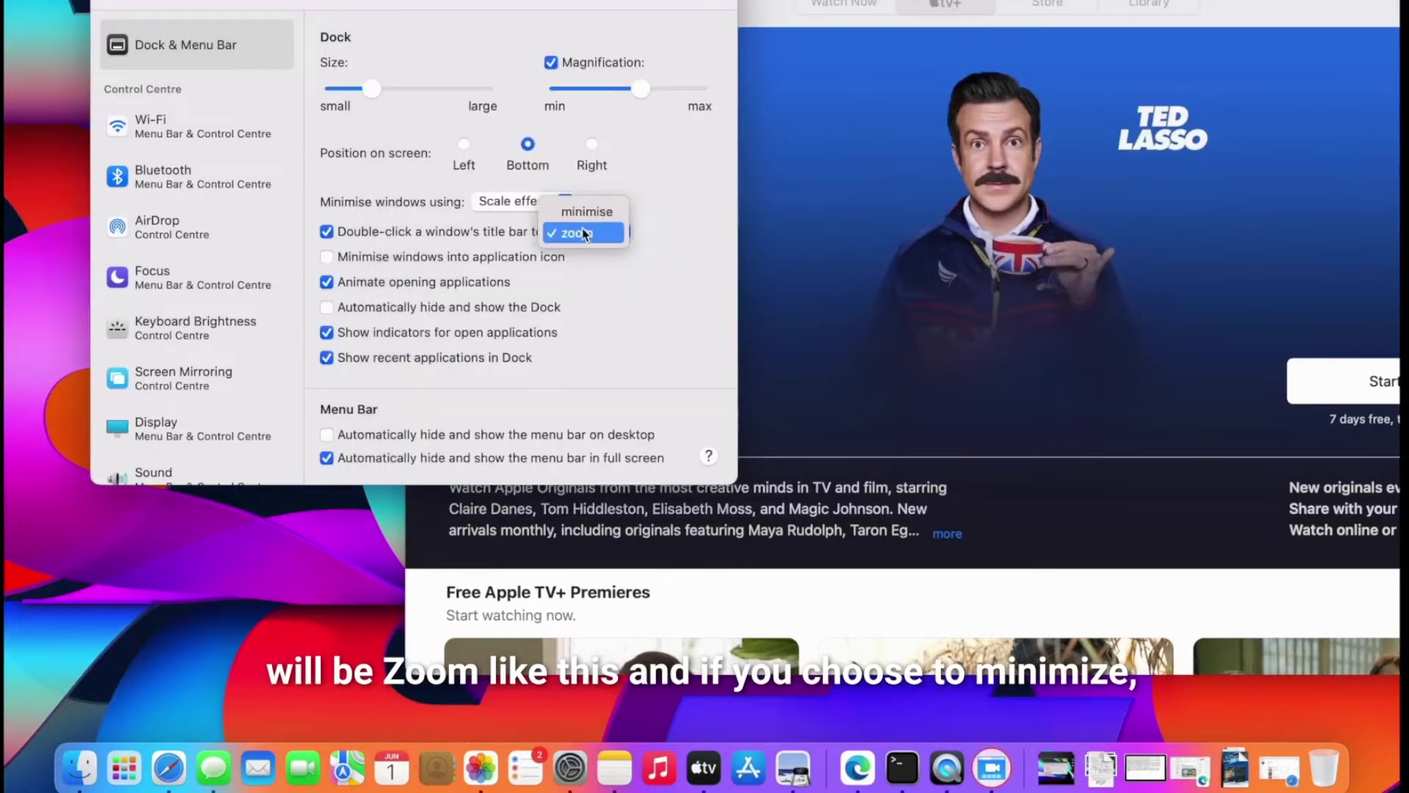
left_click(587, 212)
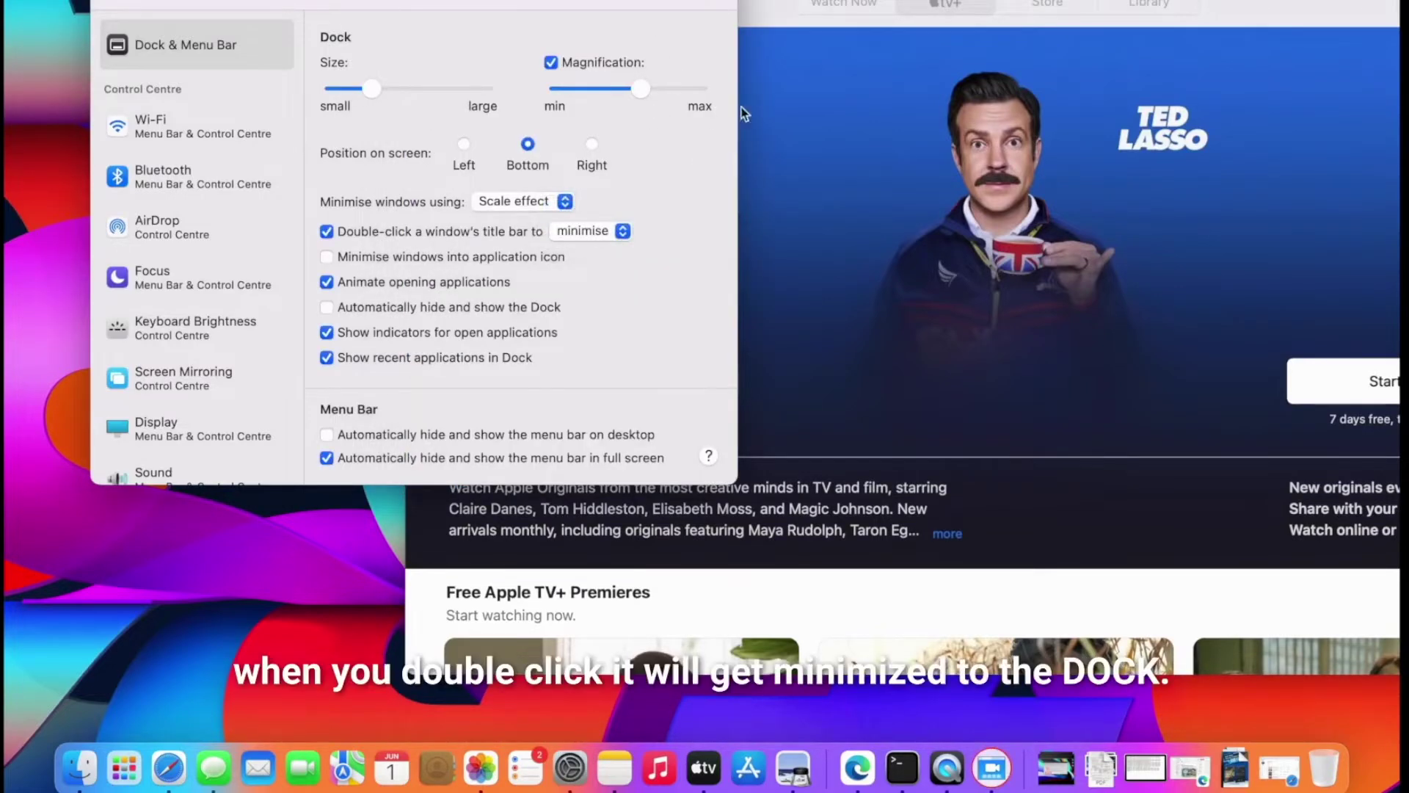
left_click(760, 55)
double_click(730, 13)
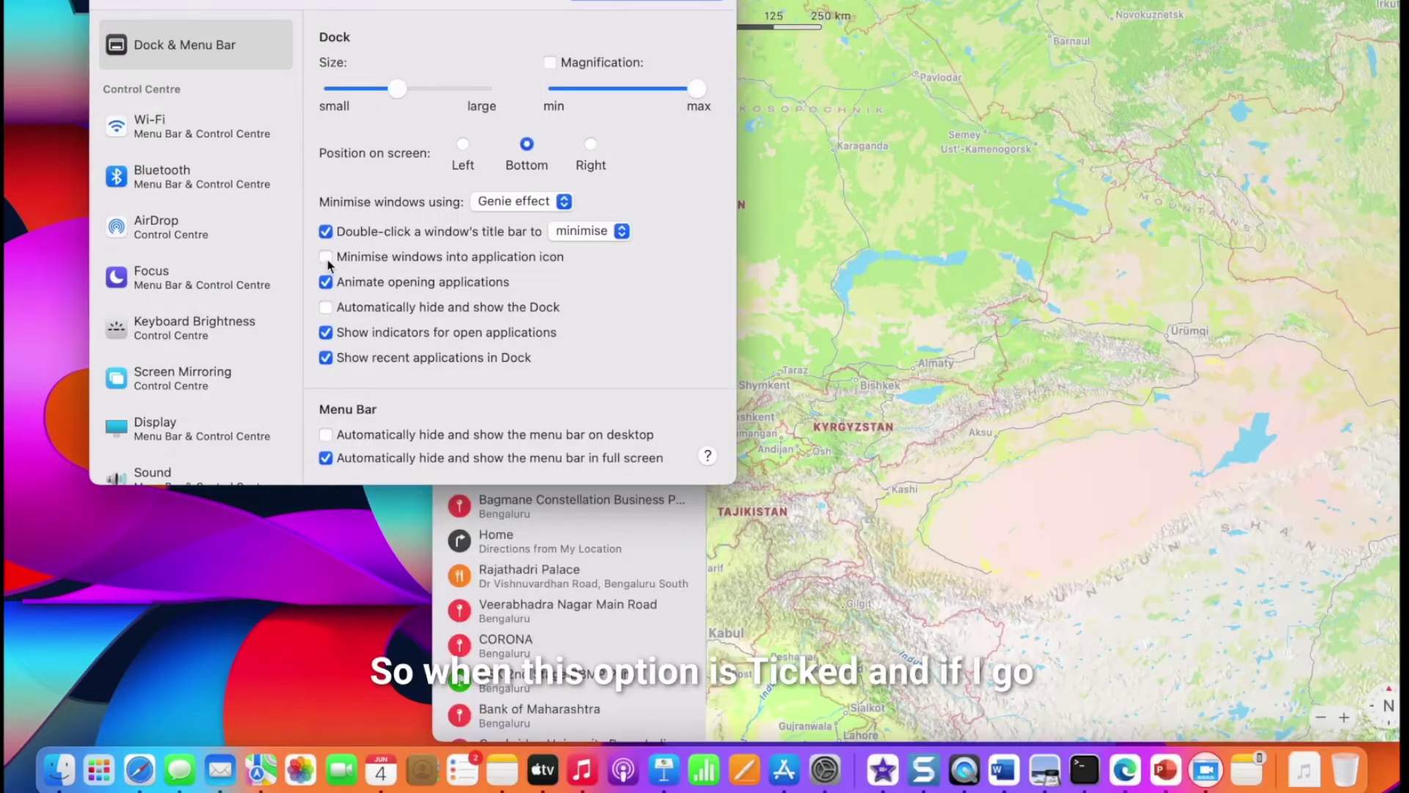
Step: Enable minimising windows into the application icon, and test it by minimising the Maps window
left_click(326, 258)
left_click(793, 132)
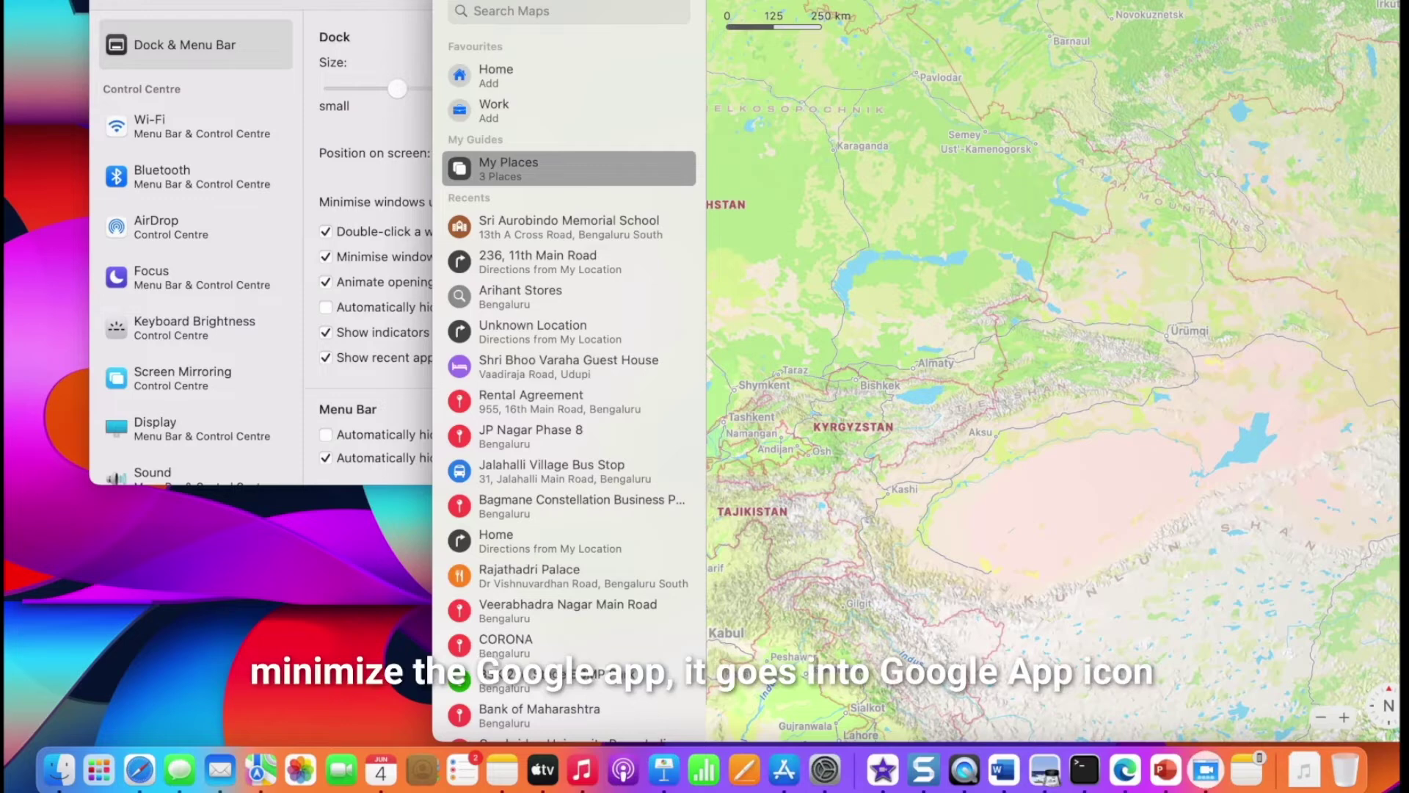
key("super+m")
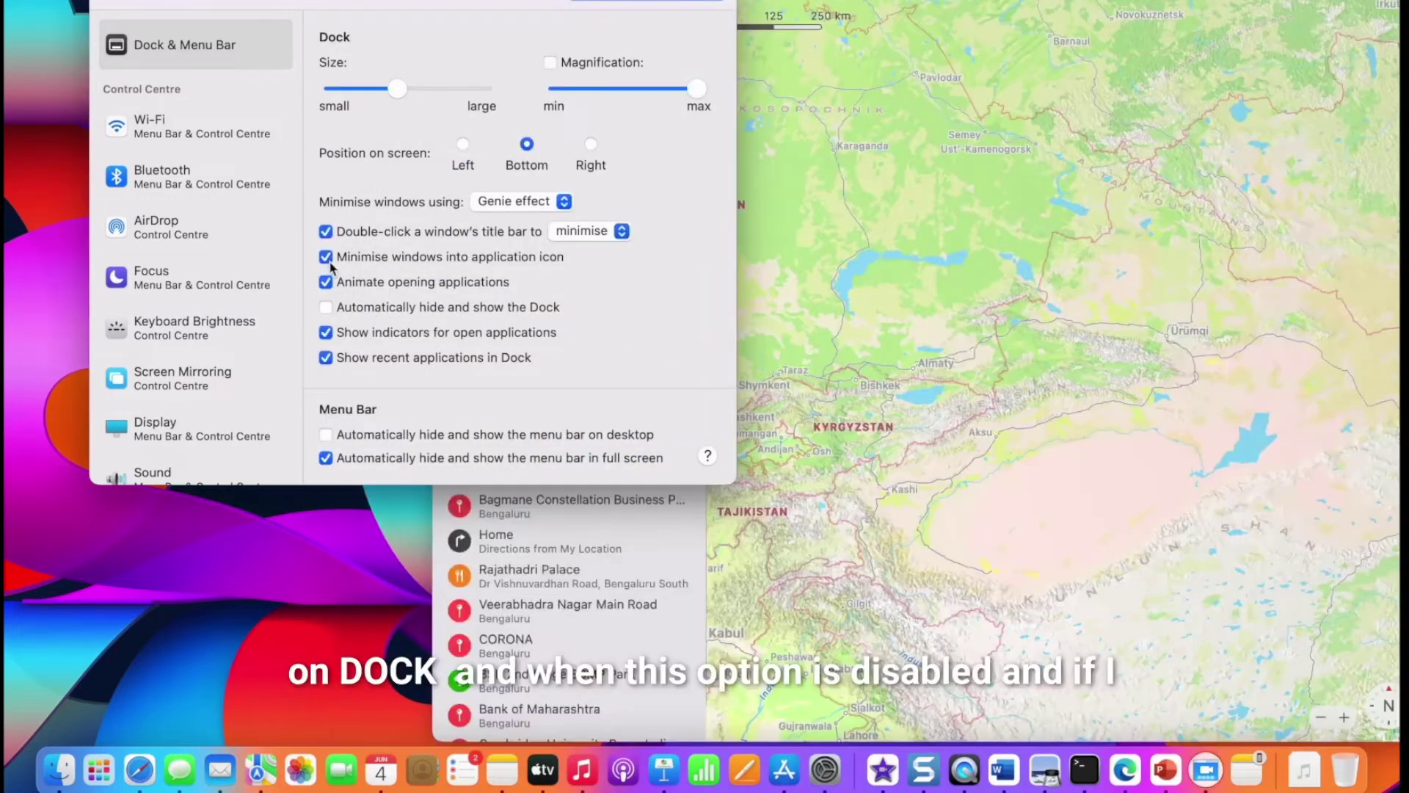
Step: Disable minimising windows into the application icon, and minimise the Maps window to compare the behaviour
left_click(329, 260)
left_click(1116, 206)
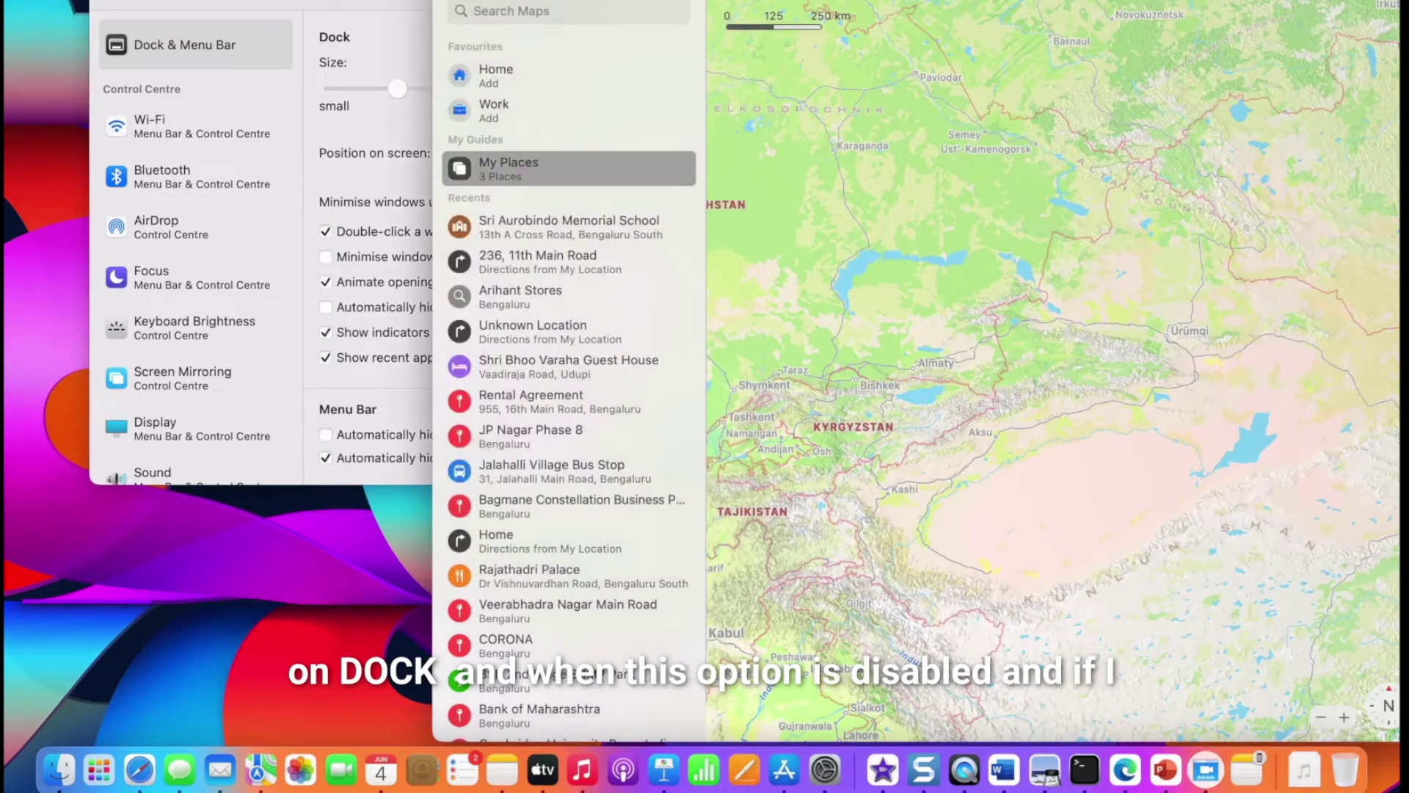
key("super+m")
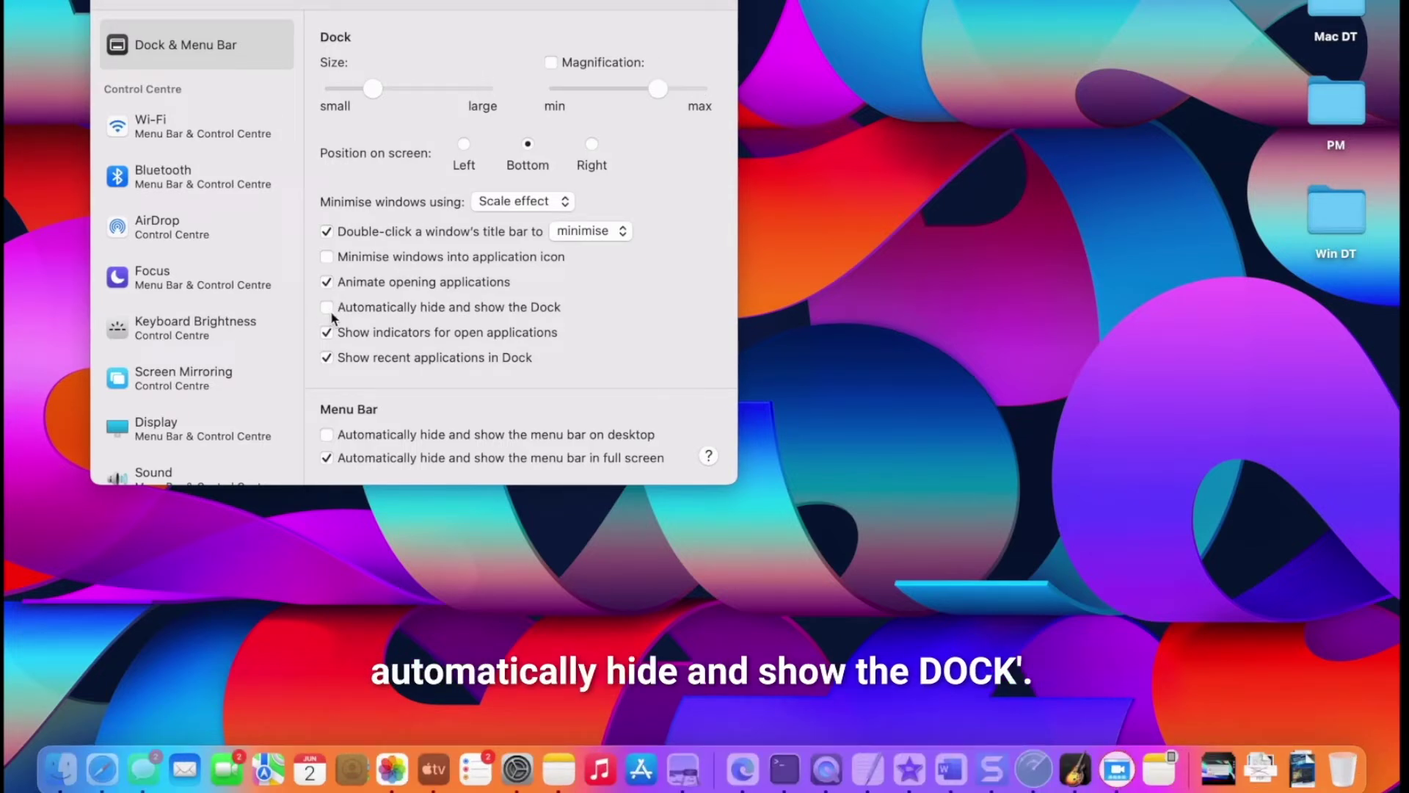
Step: Enable automatically hiding and showing the Dock, and reveal the hidden Dock to test it
left_click(329, 314)
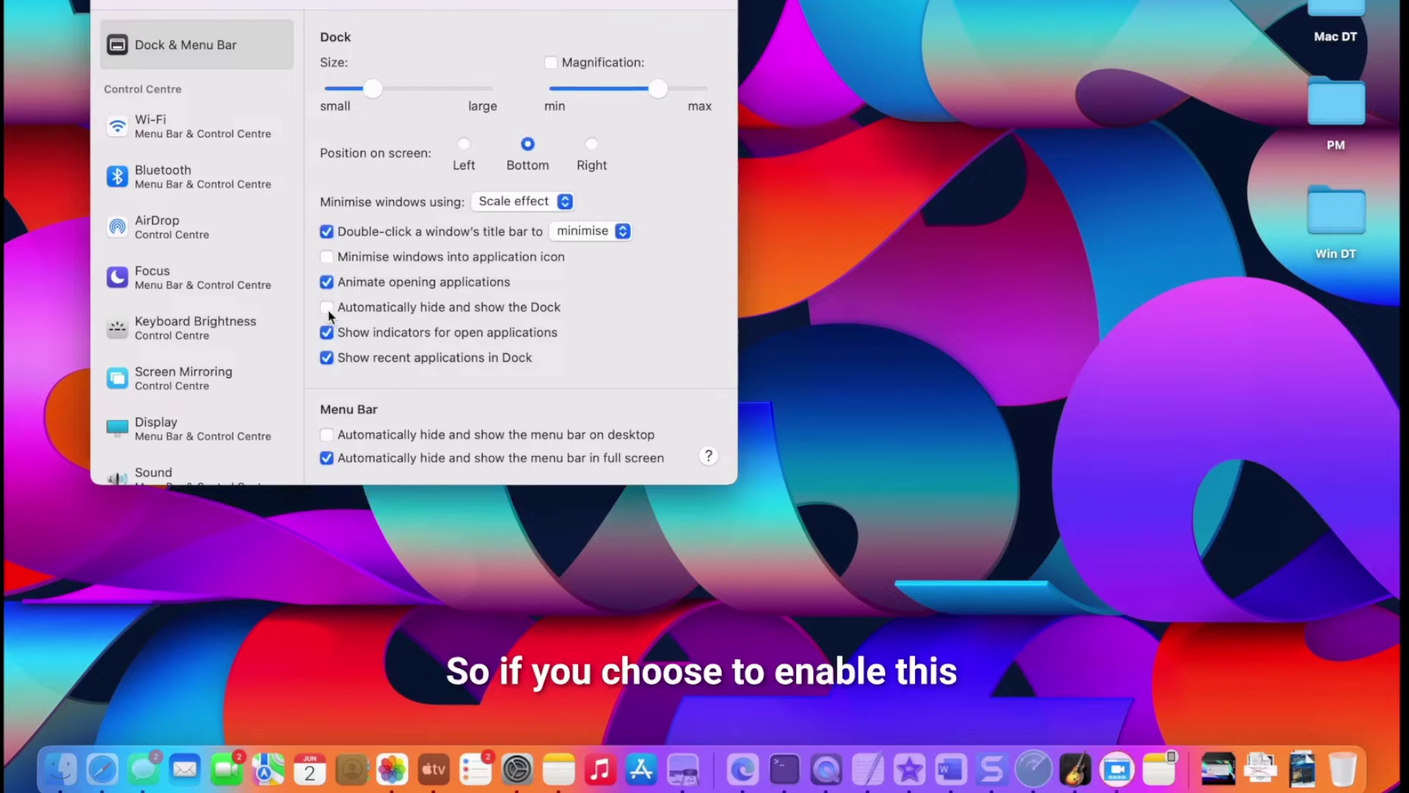
left_click(329, 314)
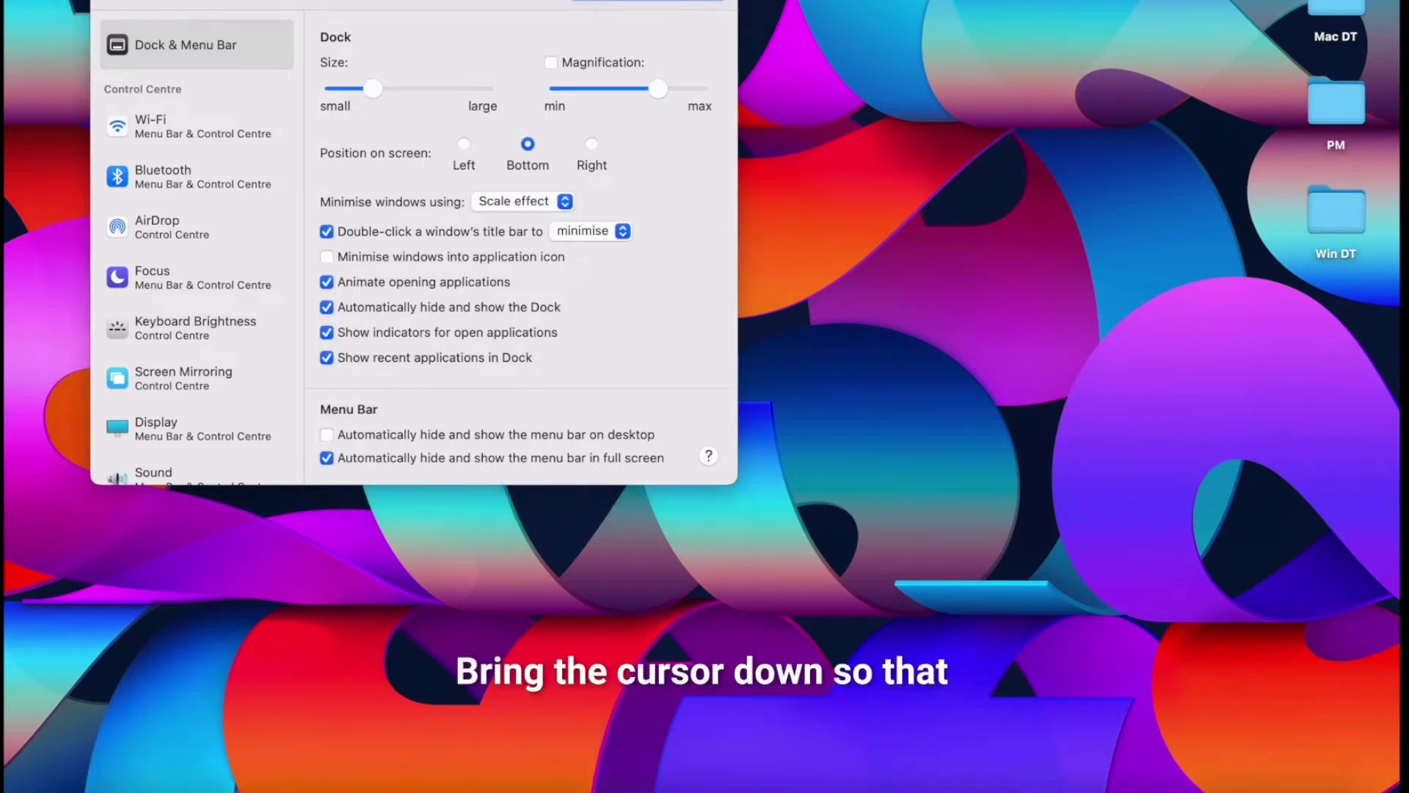
mouse_move(694, 791)
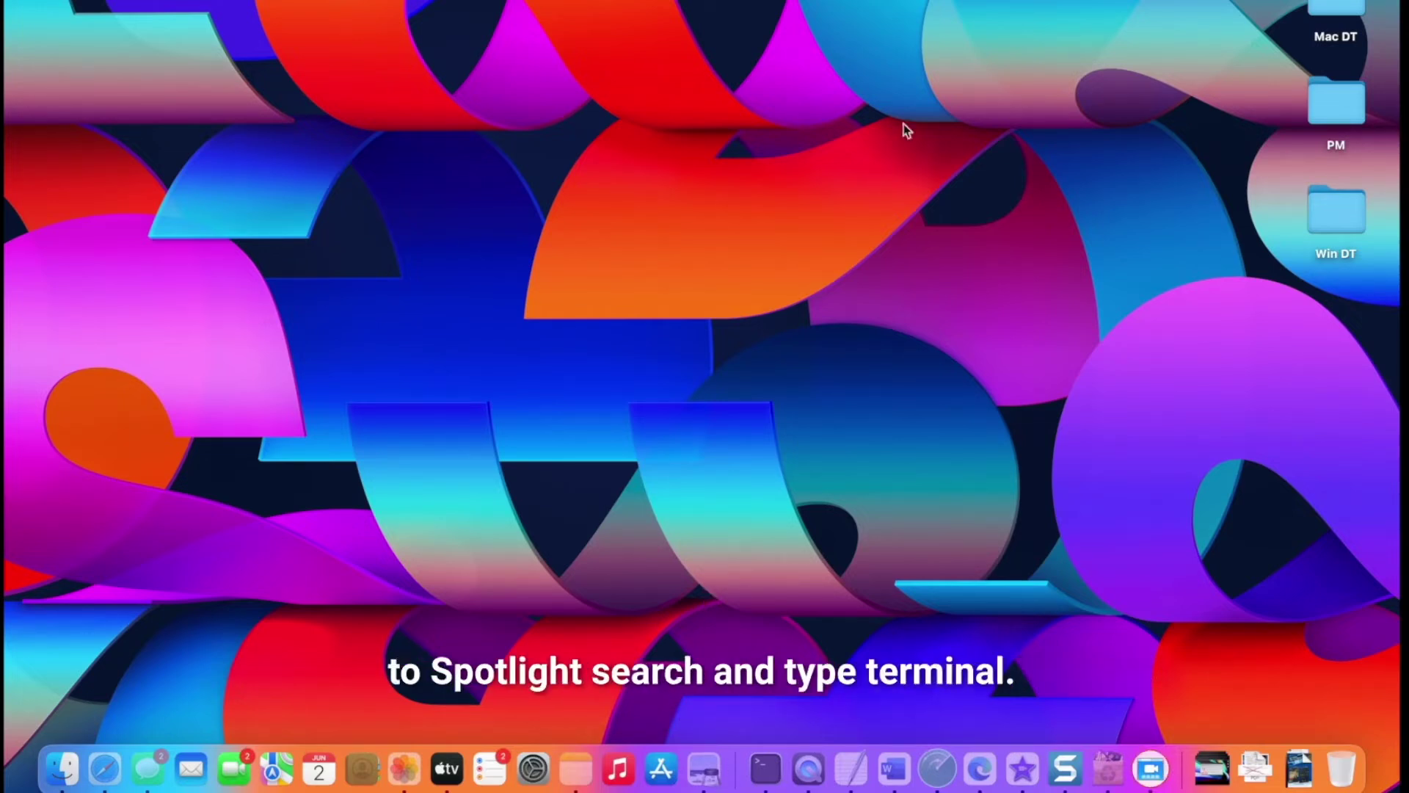
Step: Search Spotlight for "terminal" and open the Terminal app
key("super+space")
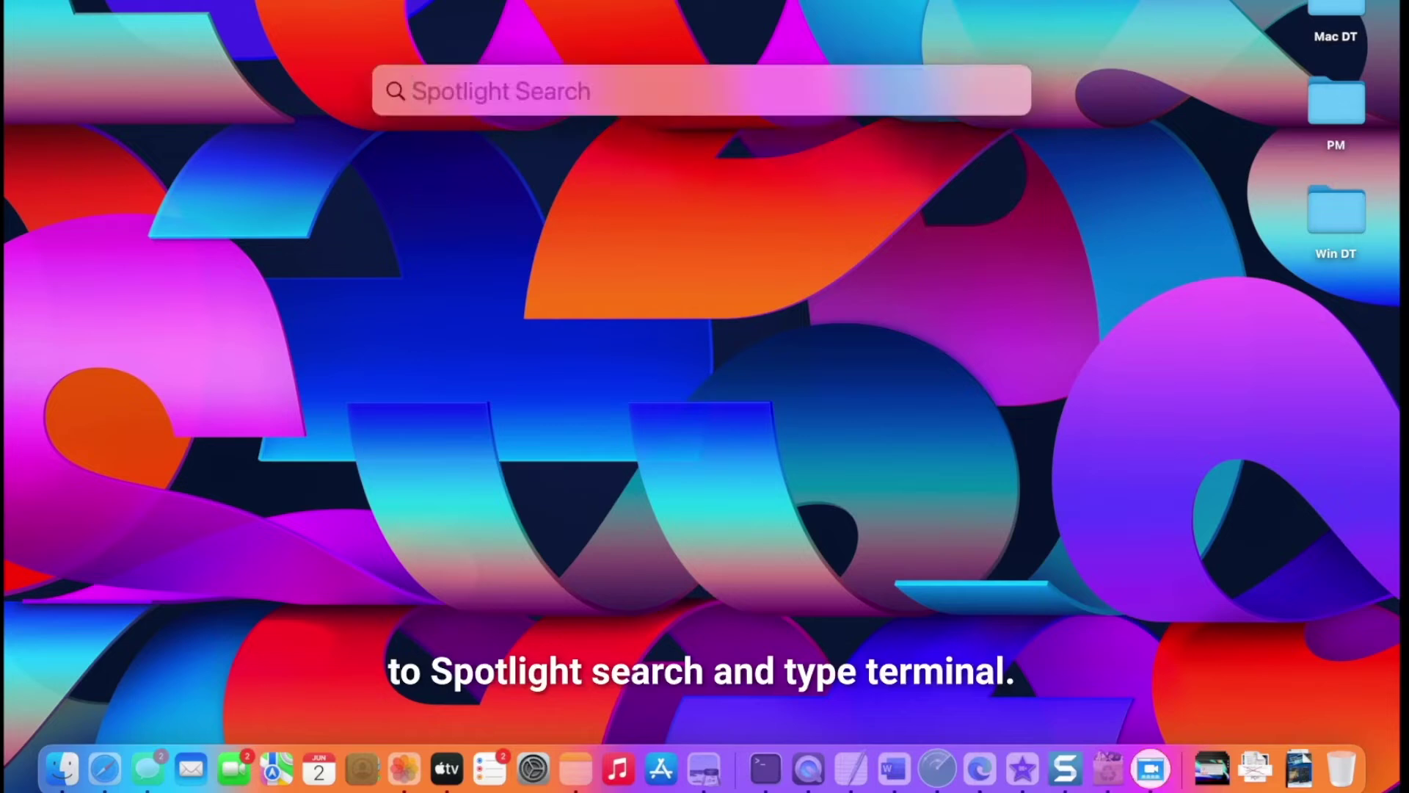
type("terminal")
key("Return")
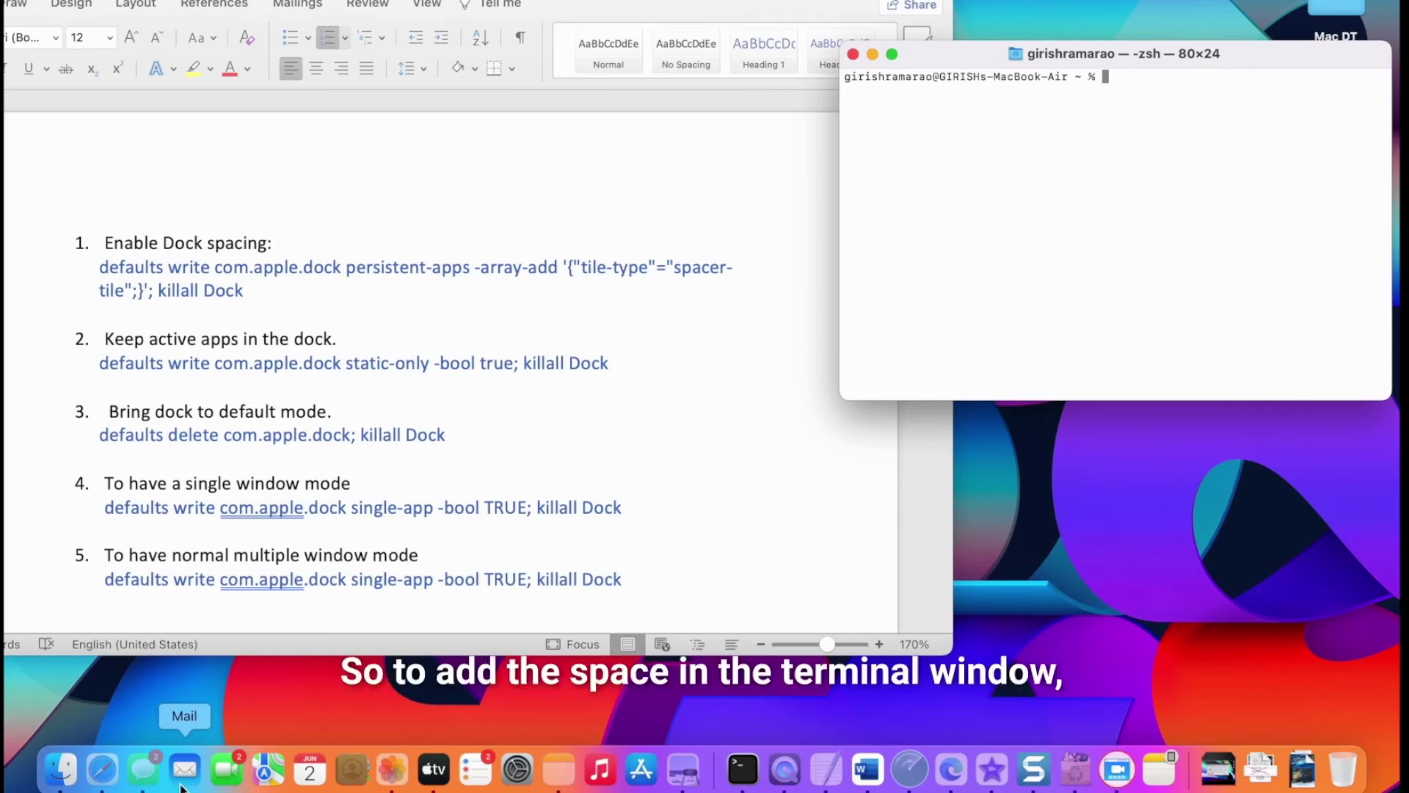
Step: Copy the Enable Dock spacing command from the Word document and run it in Terminal to add an empty space to the Dock
triple_click(268, 290)
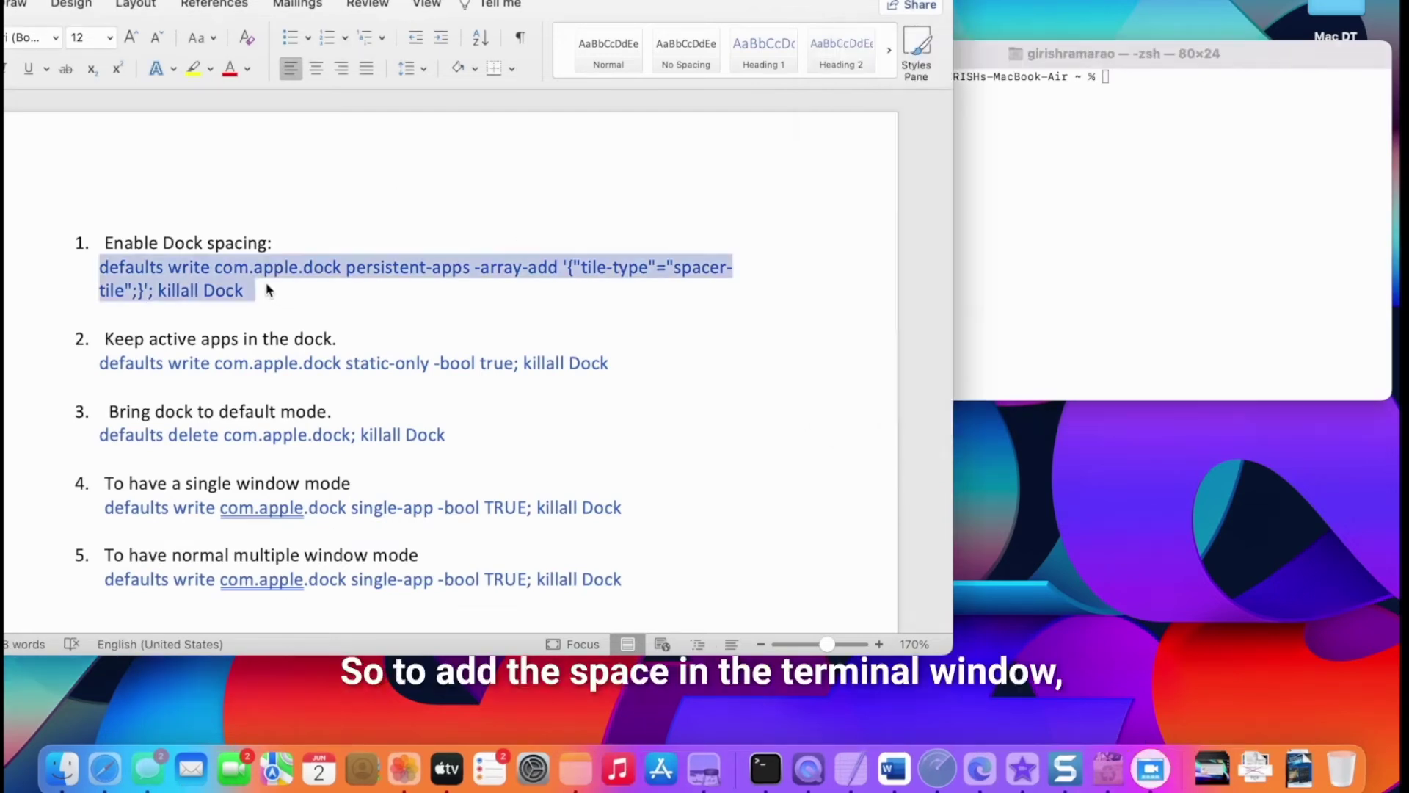
right_click(230, 286)
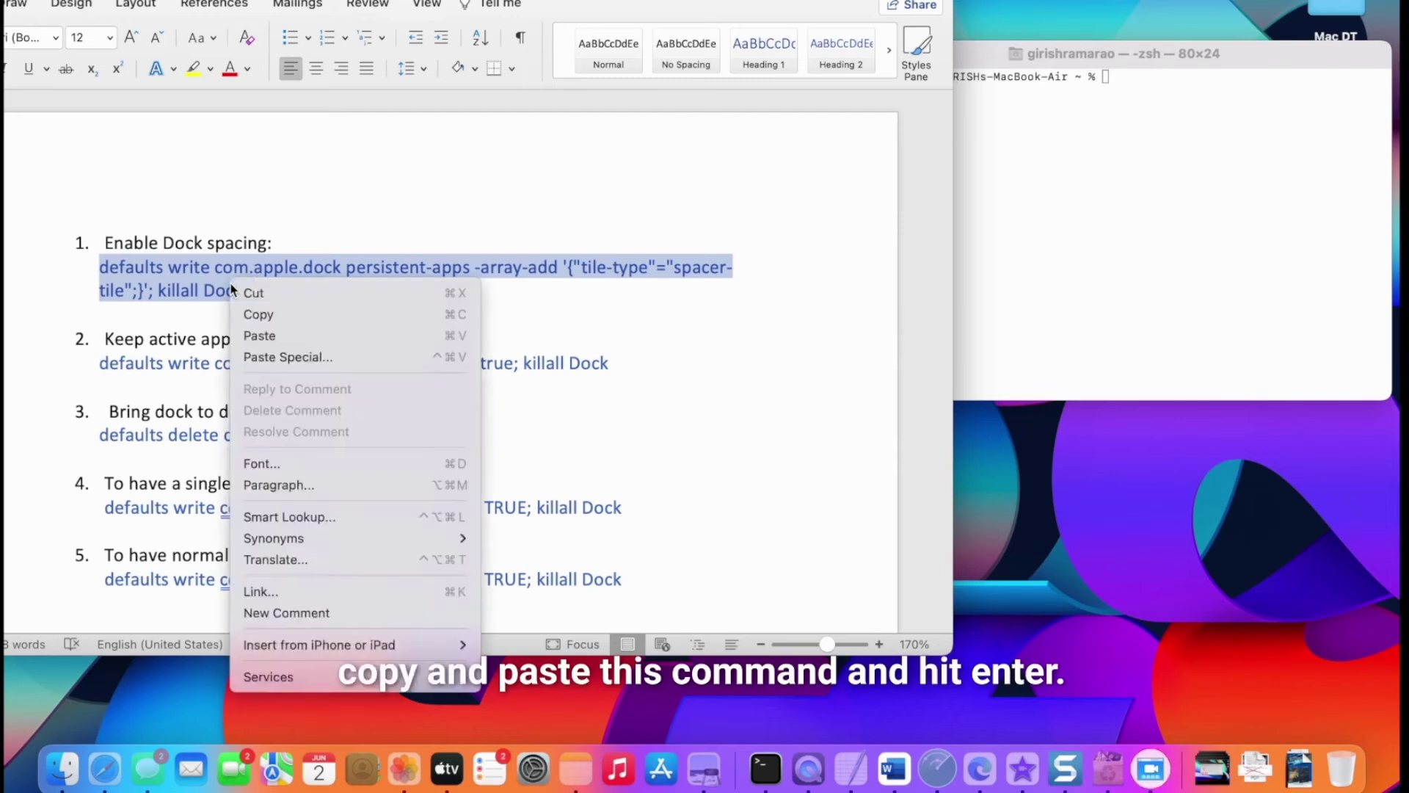
left_click(260, 316)
left_click(1032, 132)
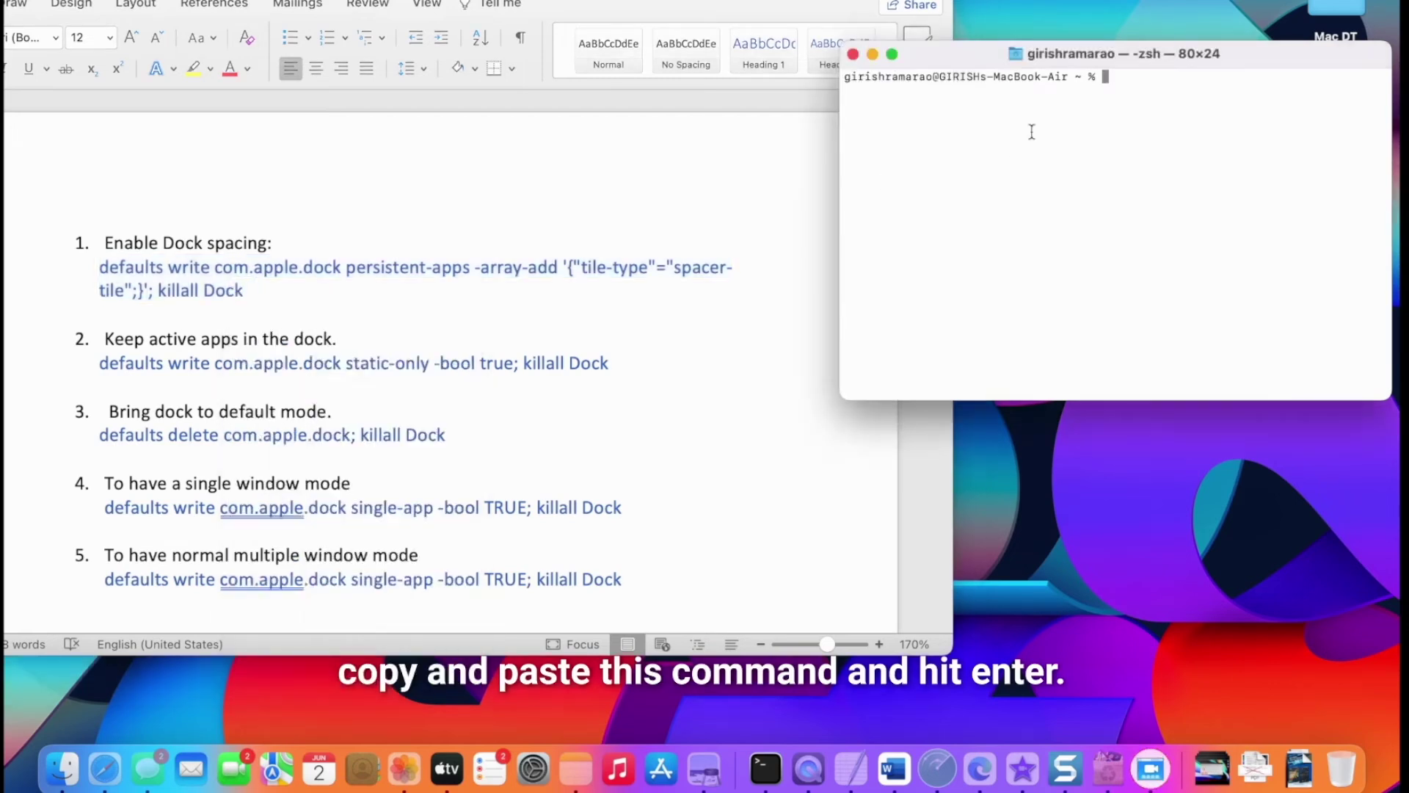
key("super+v")
key("Return")
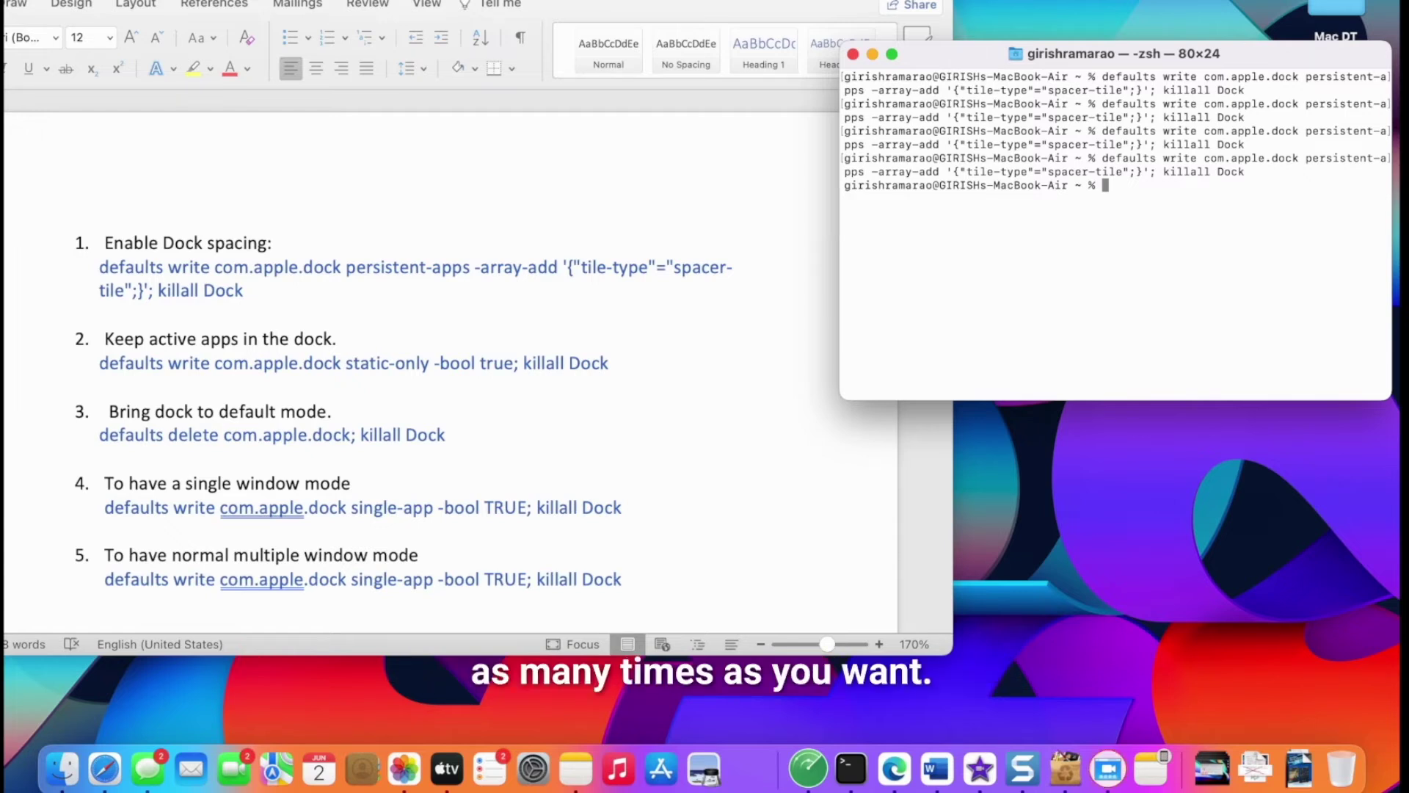
Step: Run the previous spacer-tile command two more times in Terminal to add further empty spaces to the Dock
key("Up")
key("Return")
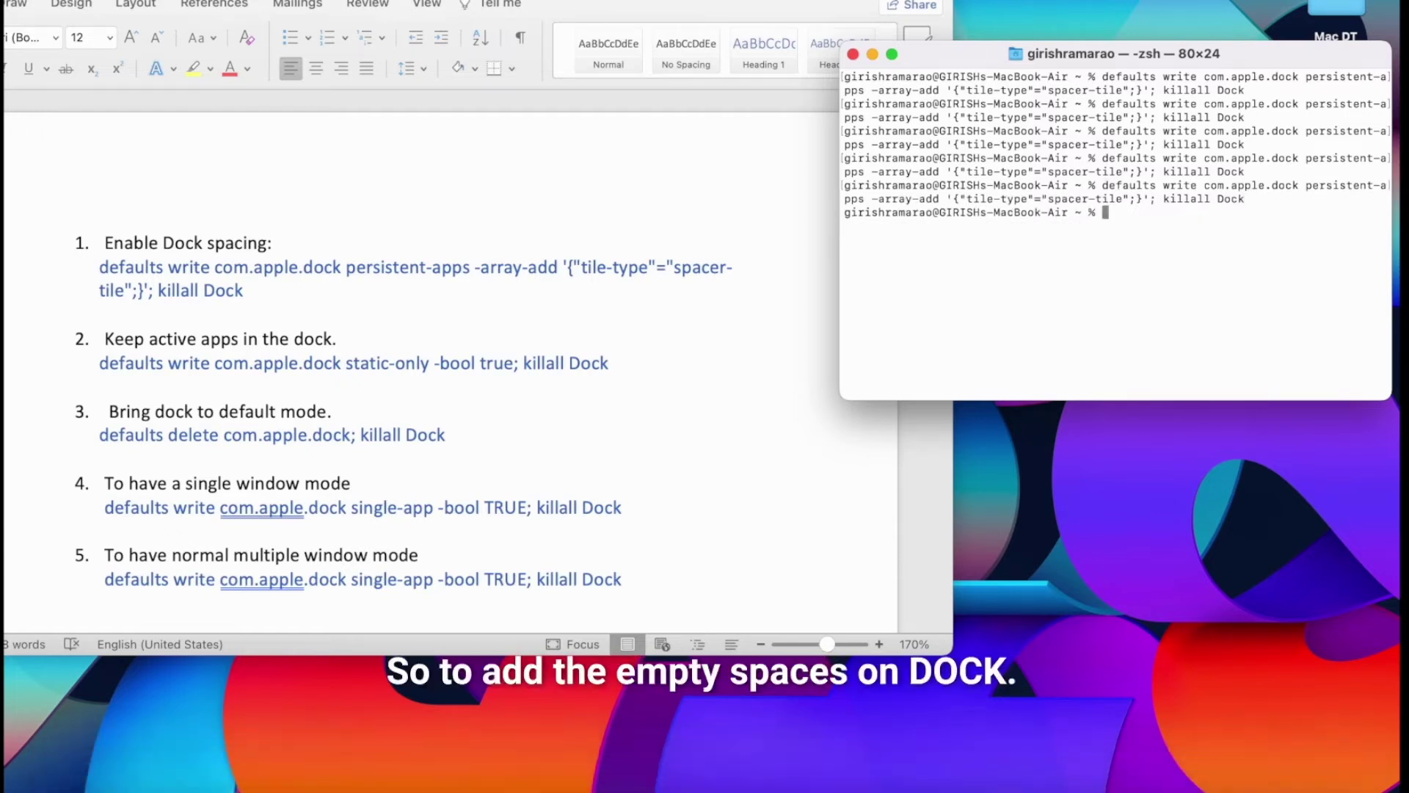
key("Up")
key("Return")
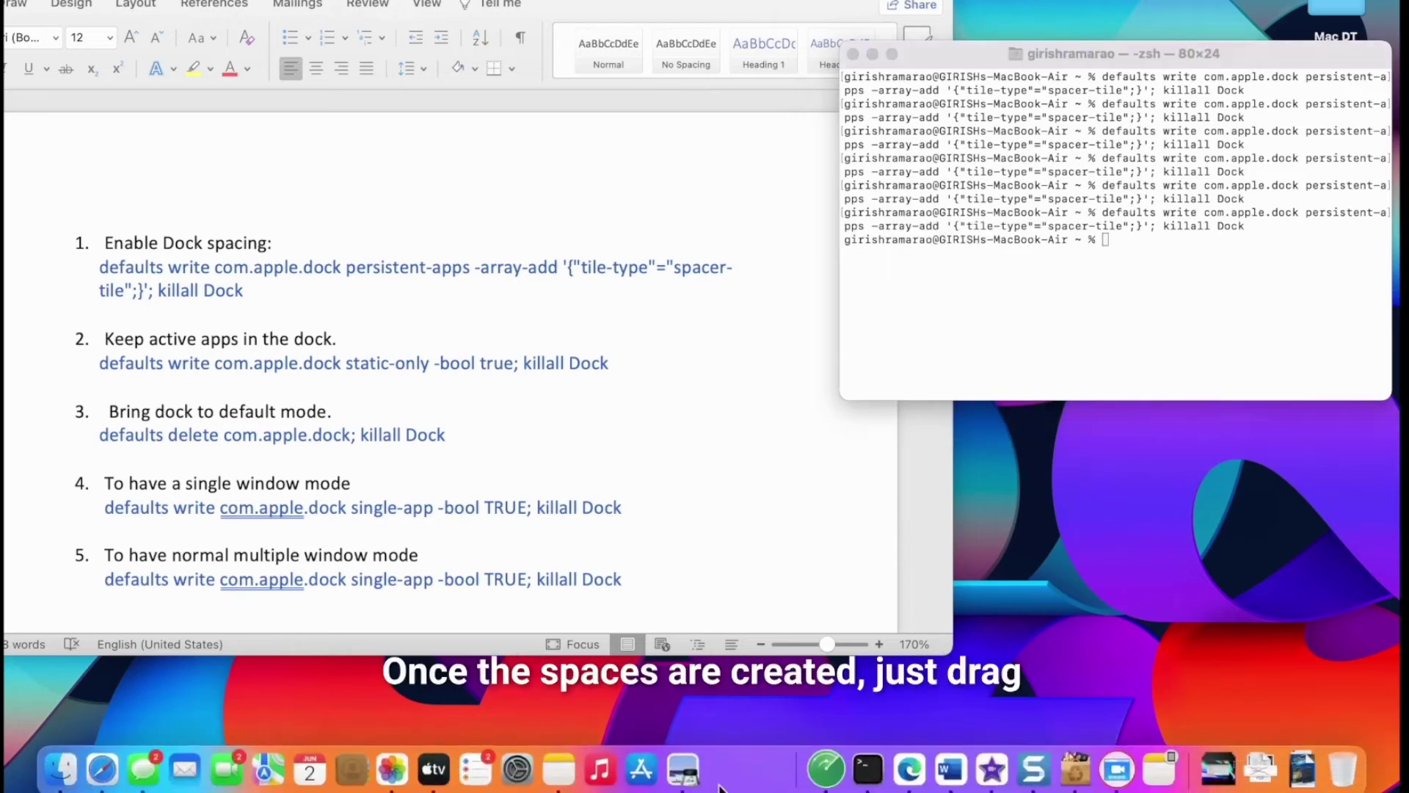
Step: Move empty spaces between app icons in the Dock, and remove the space between Messages and Mail
left_click_drag(538, 758, 182, 780)
left_click_drag(761, 770, 335, 769)
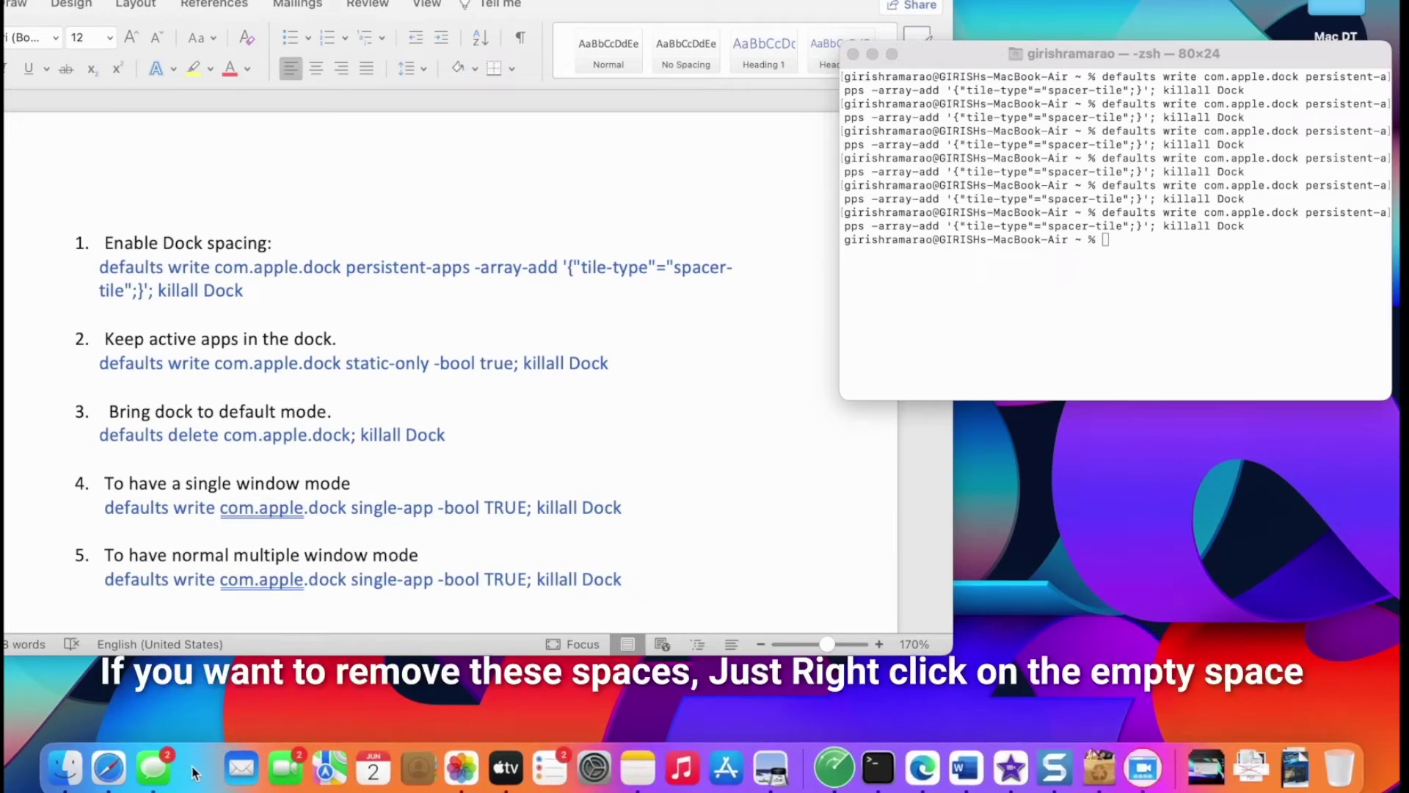
right_click(193, 769)
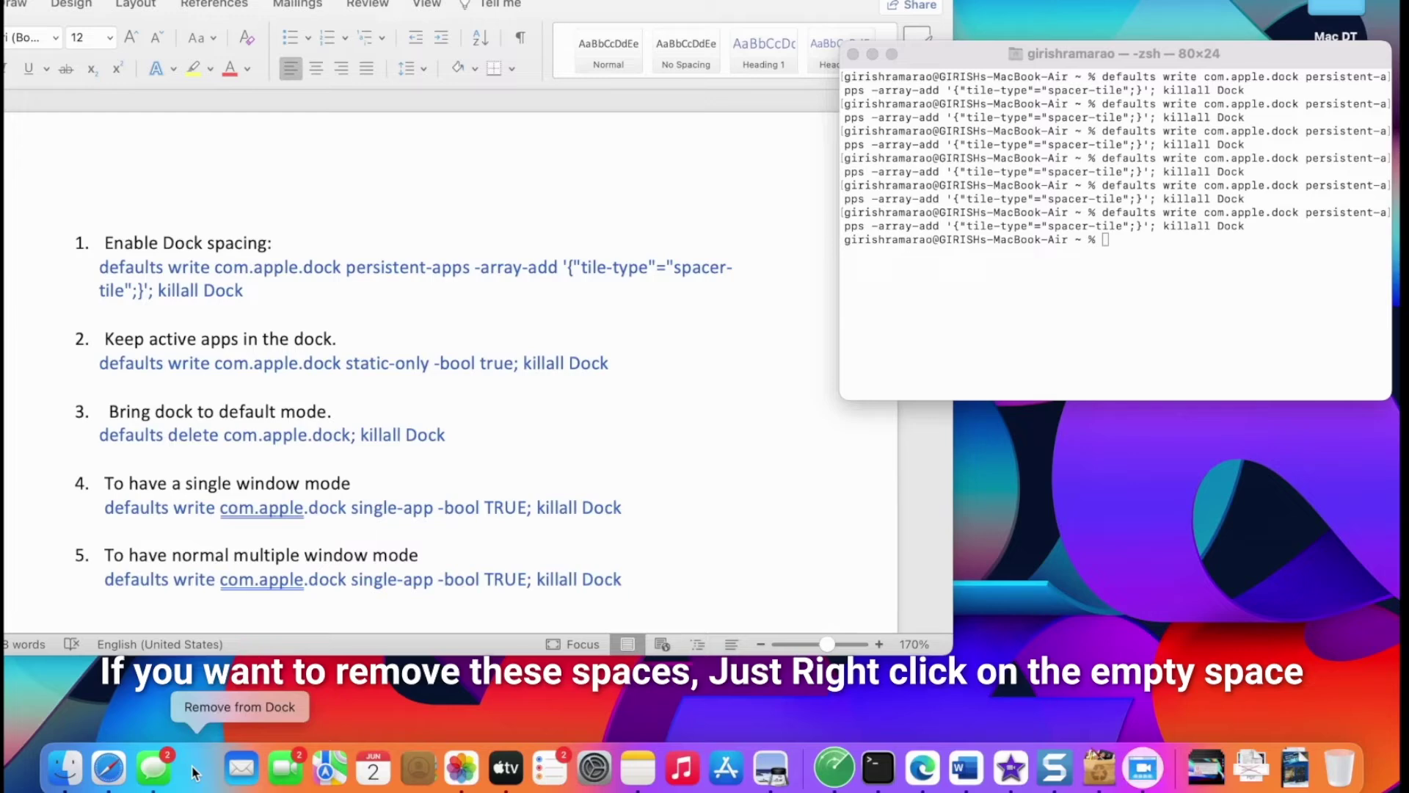
left_click(243, 709)
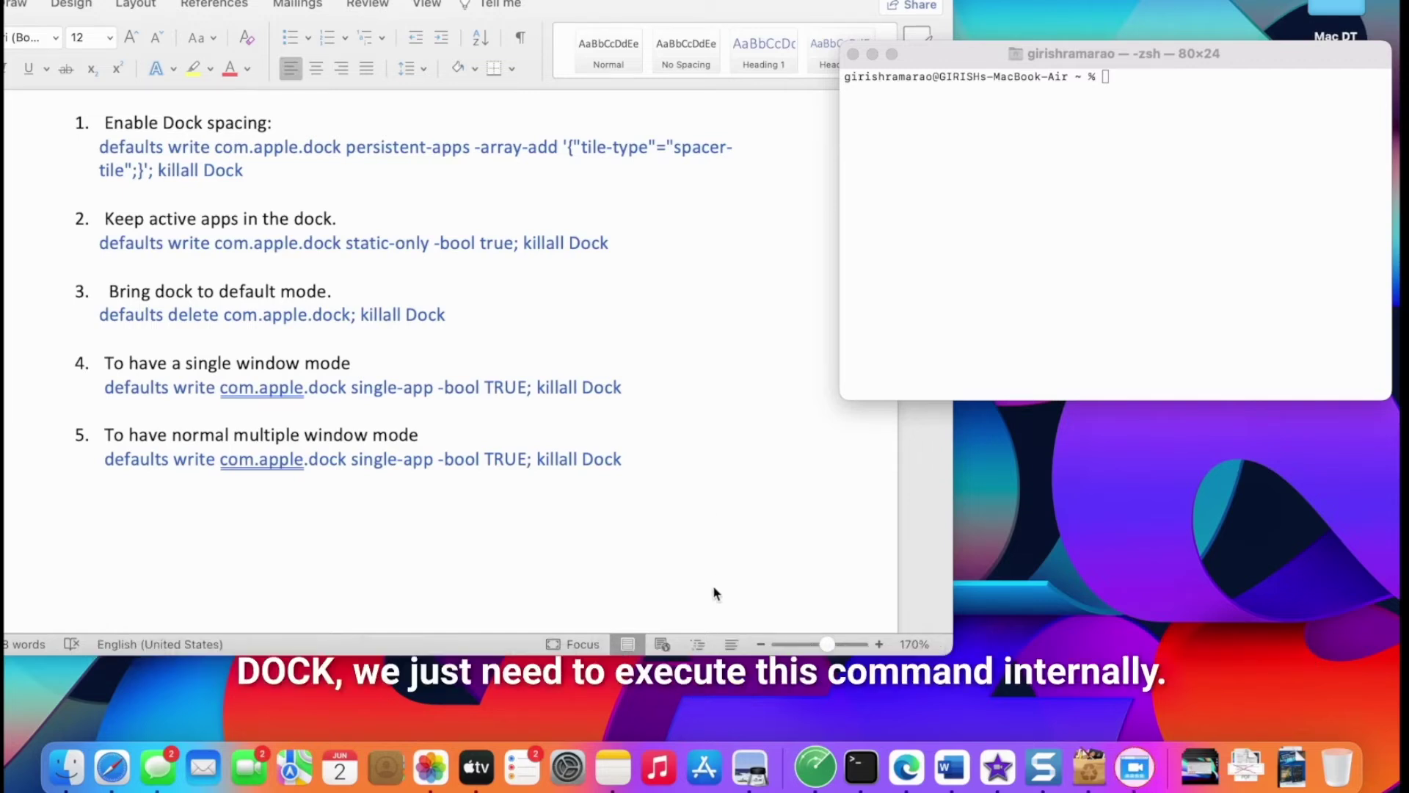
Step: Copy "defaults write com.apple.dock static-only -bool true; killall Dock" from the Word document and run it in Terminal
triple_click(407, 246)
right_click(1110, 78)
left_click(1154, 114)
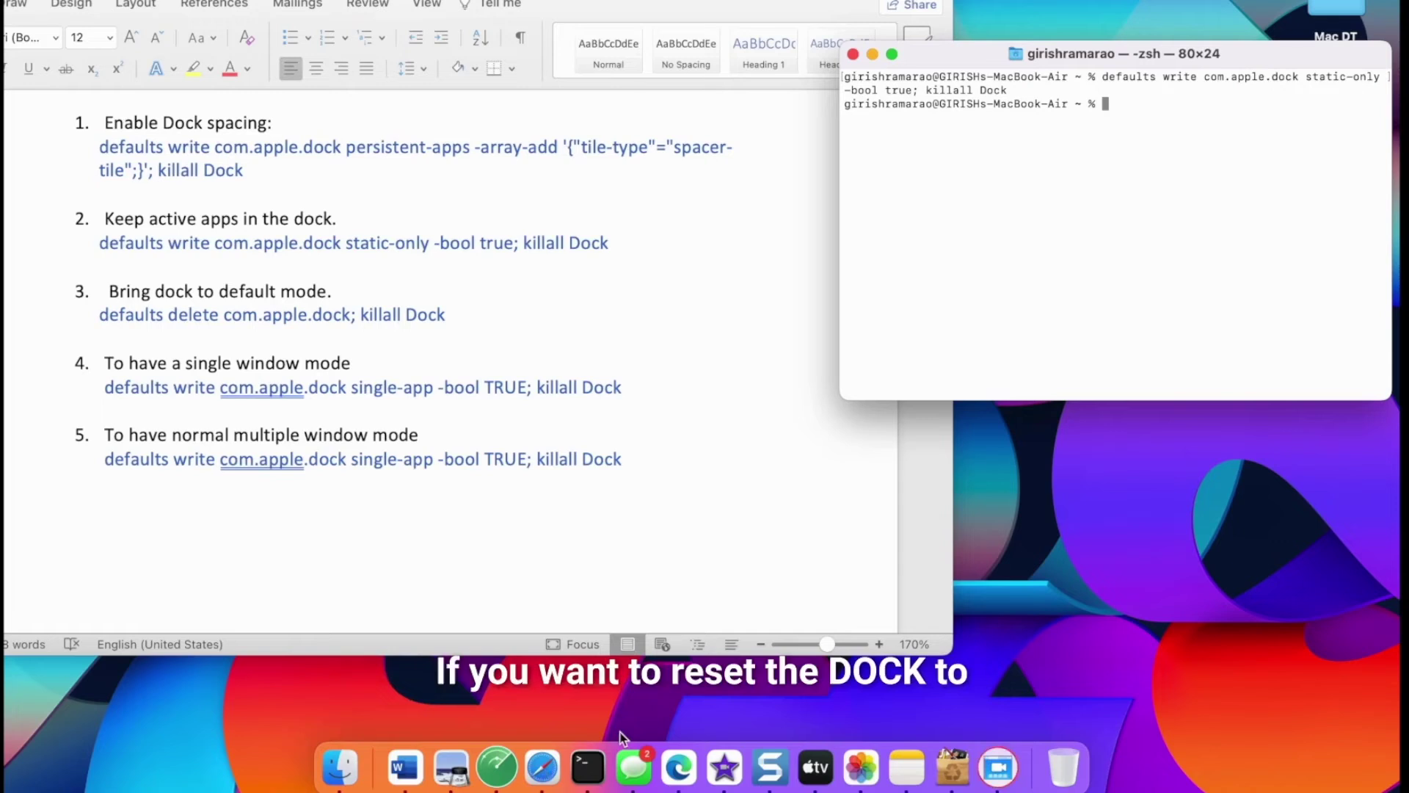
Step: Reset the Dock to its default by copying "defaults delete com.apple.dock; killall Dock" from the document and running it in Terminal
left_click(114, 310)
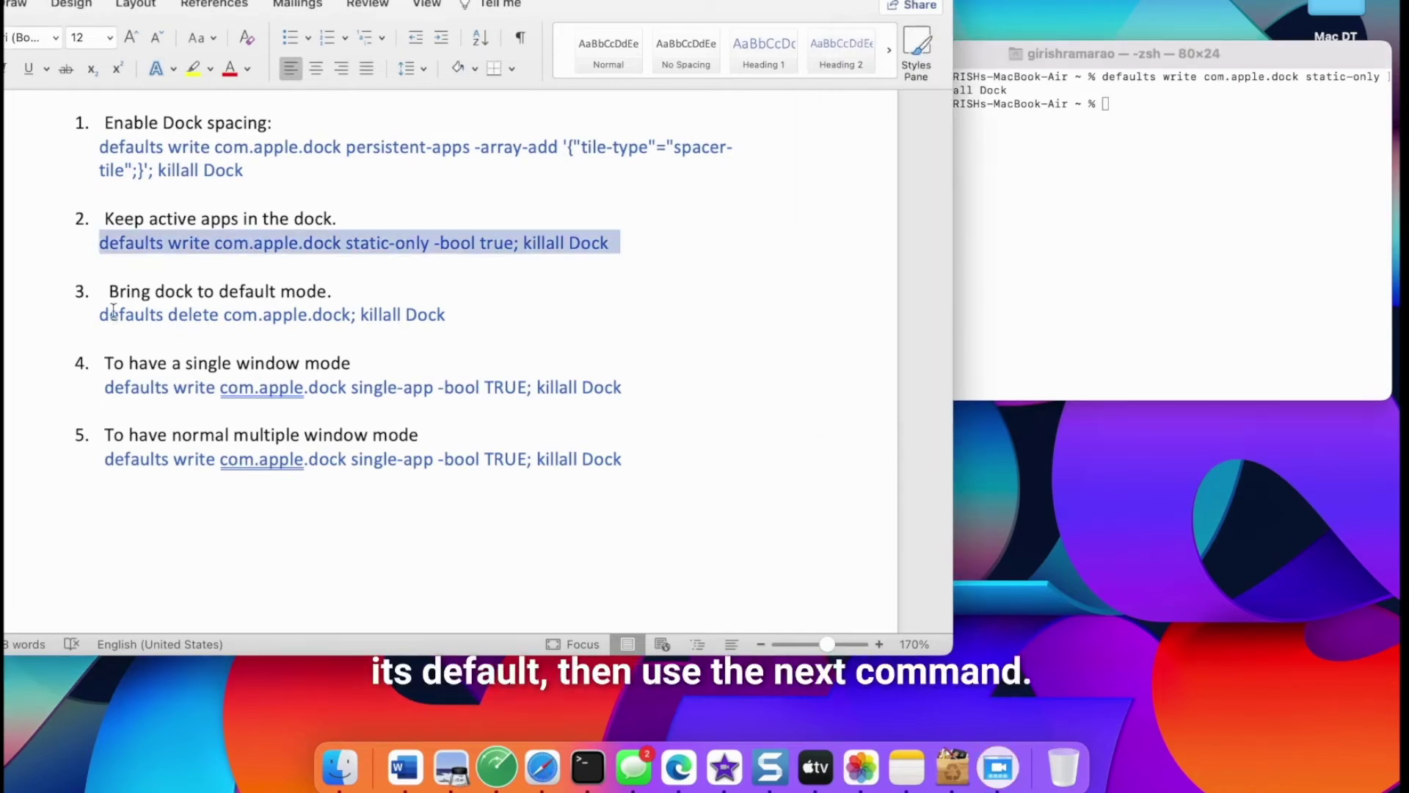
left_click(103, 315)
left_click(447, 321, "shift")
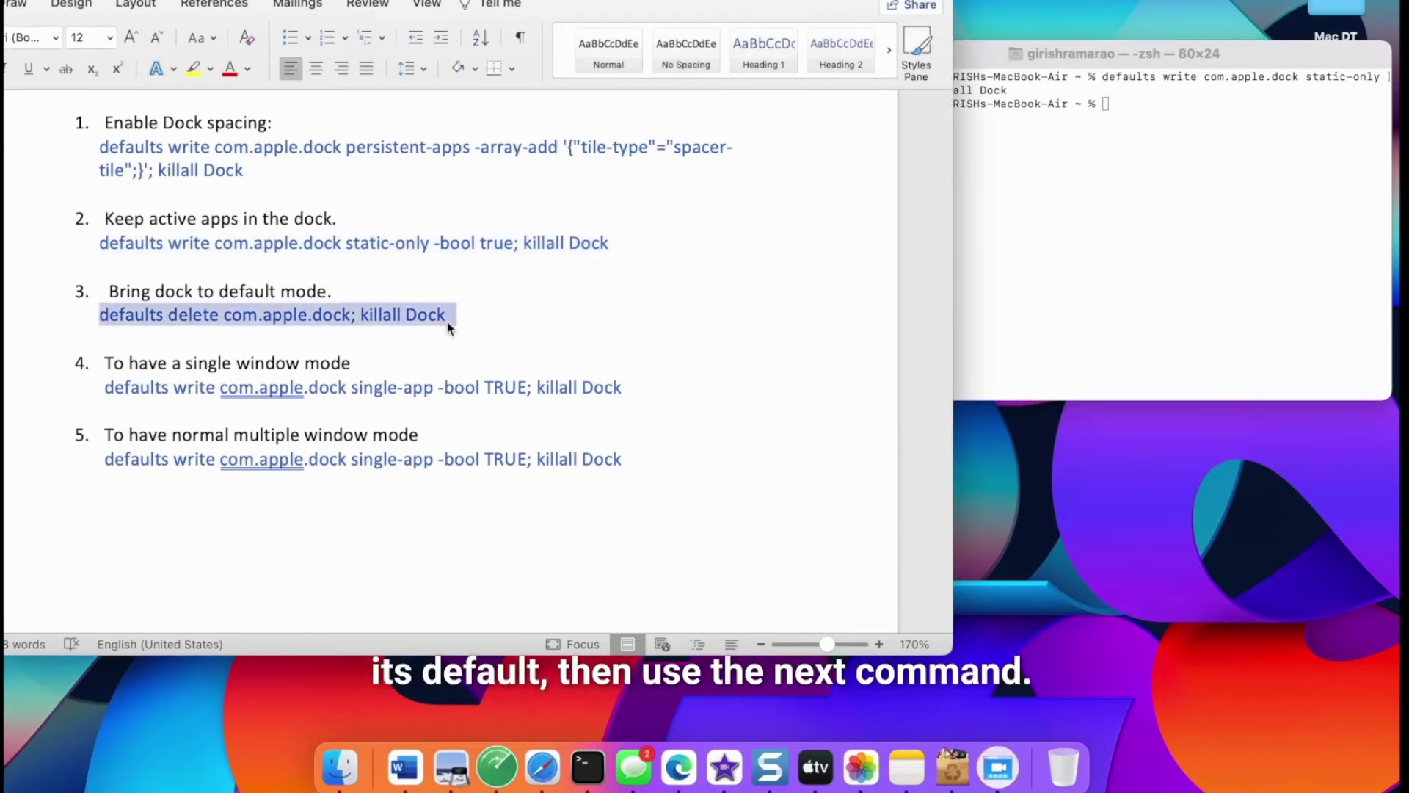
left_click(1106, 106)
right_click(1108, 110)
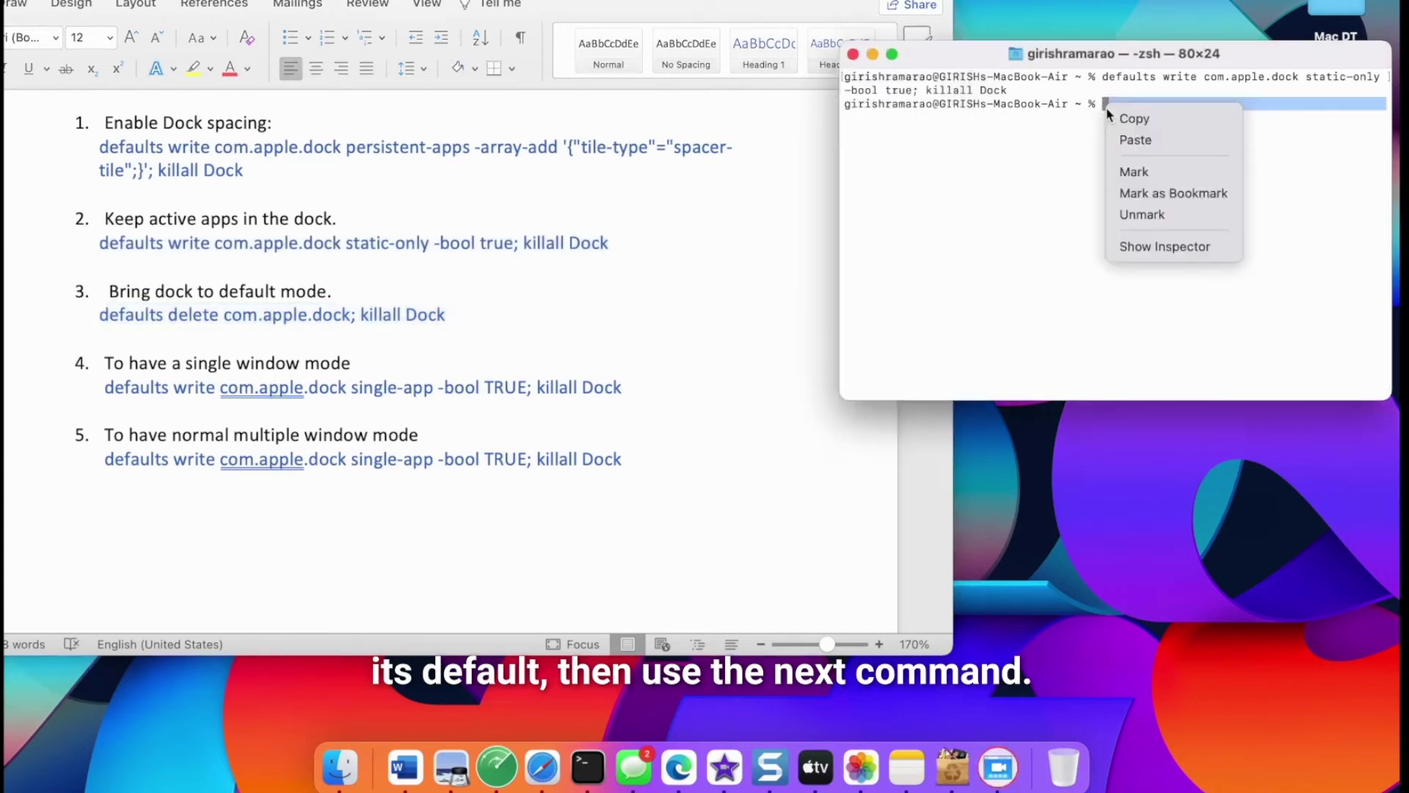
left_click(1139, 139)
key("Return")
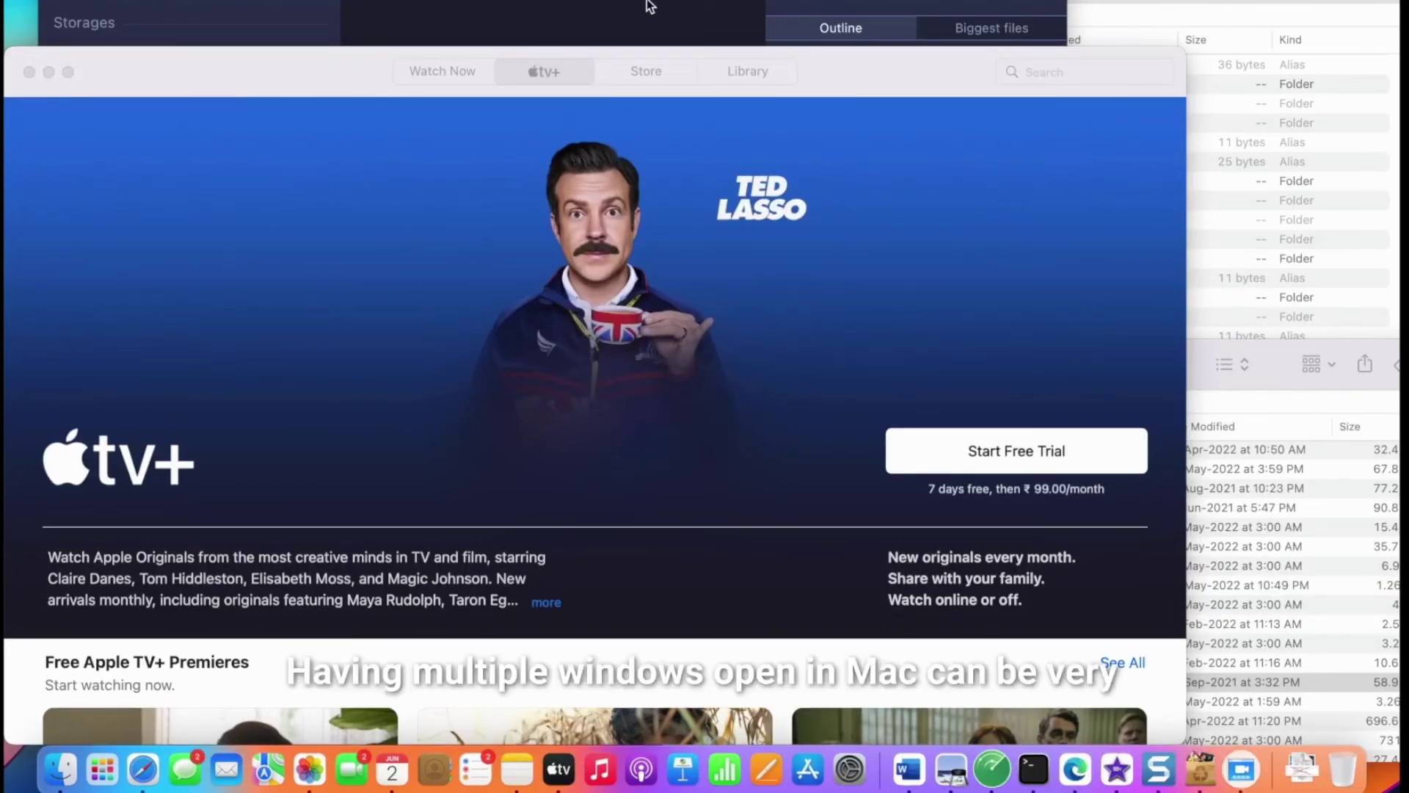
Step: Show all open windows side by side in Mission Control, and leave the overview
key("ctrl+Up")
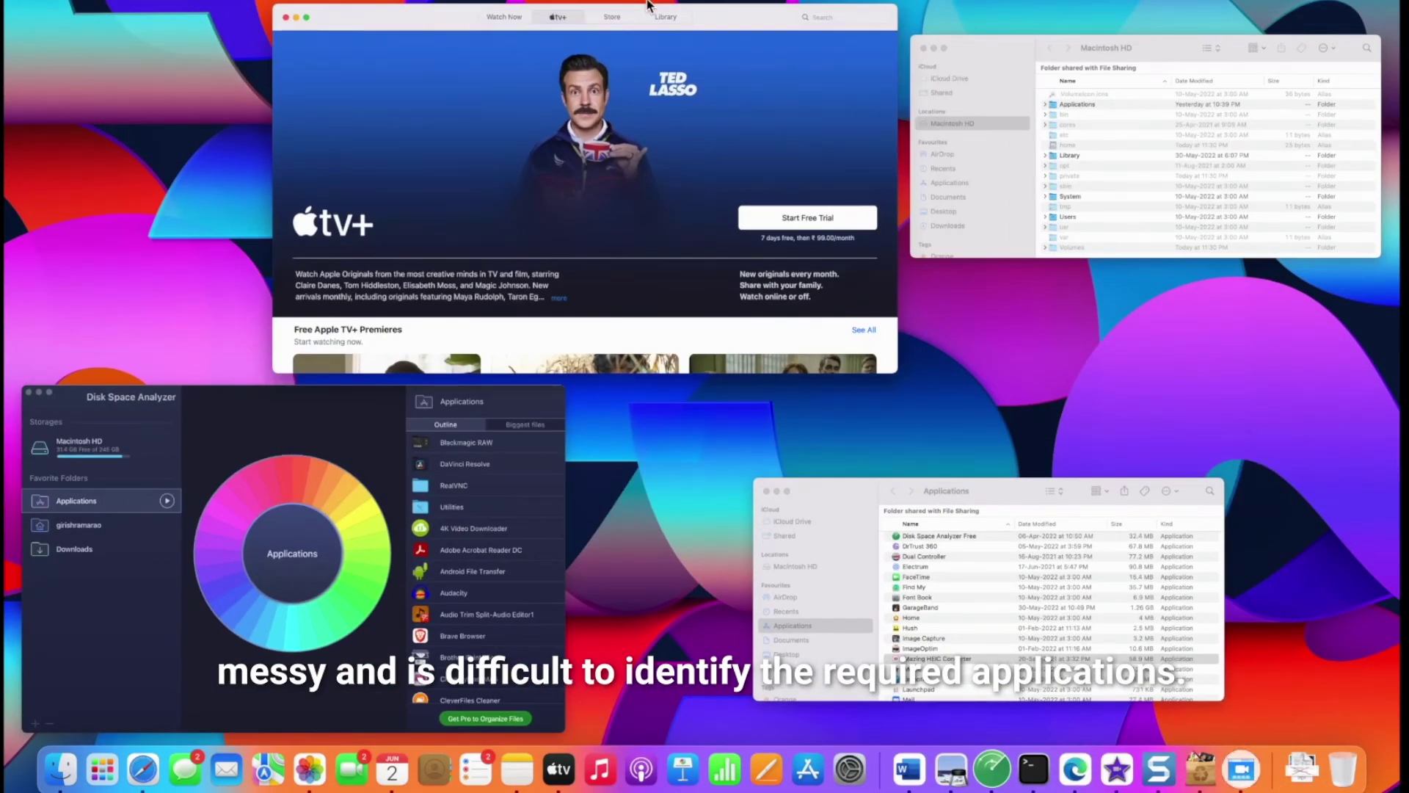
left_click(648, 3)
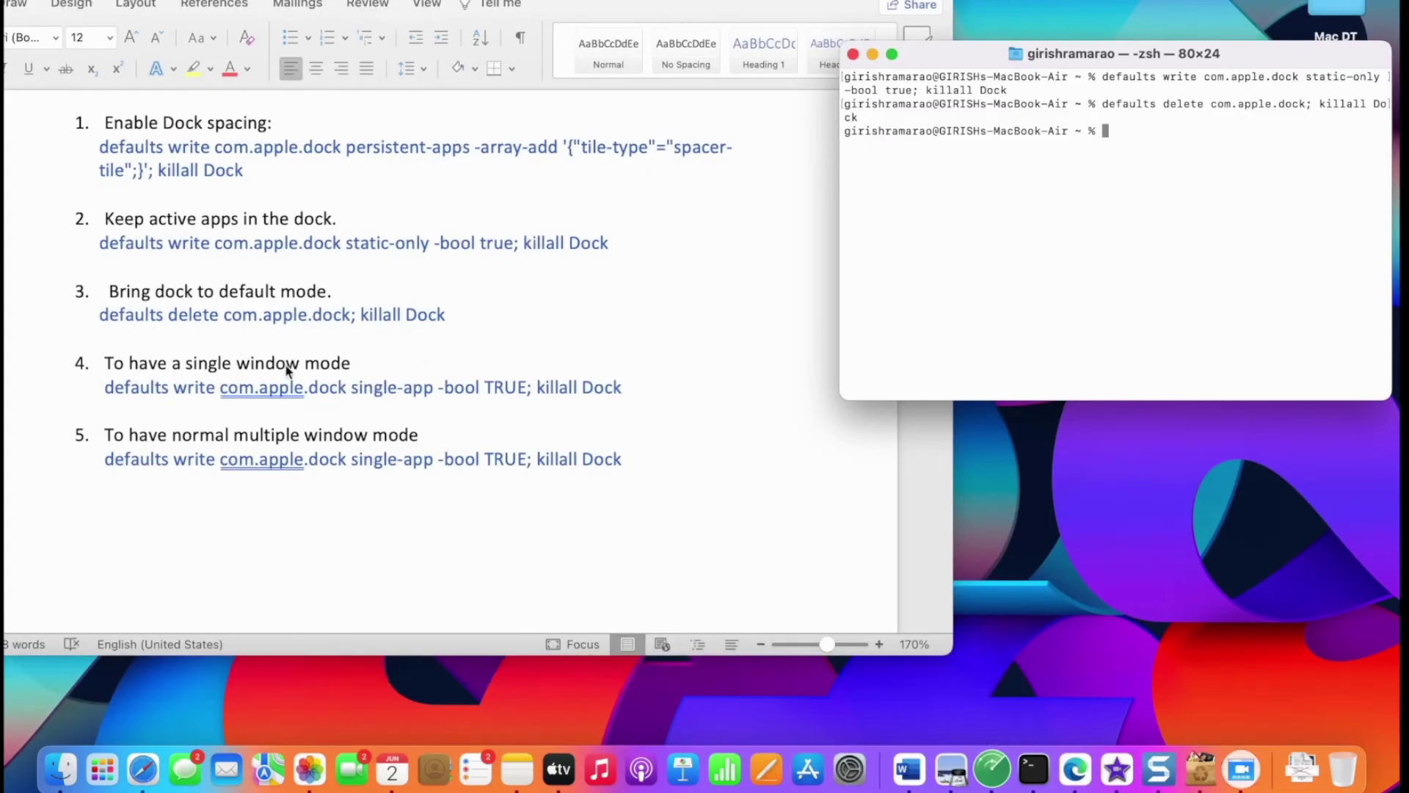
Step: Enable single window mode by running "defaults write com.apple.dock single-app -bool TRUE; killall Dock" from the document in Terminal
left_click(111, 391)
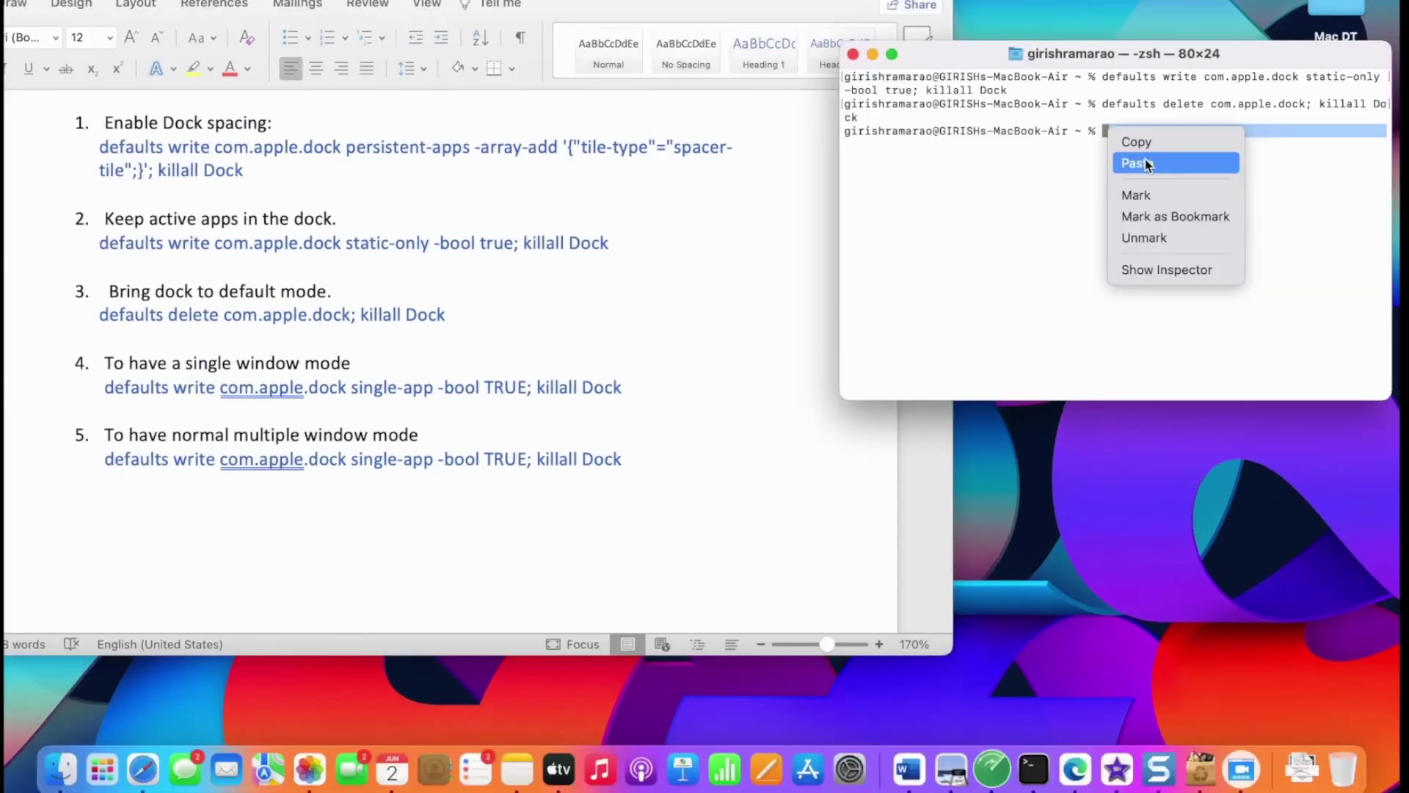
left_click(1197, 165)
key("Return")
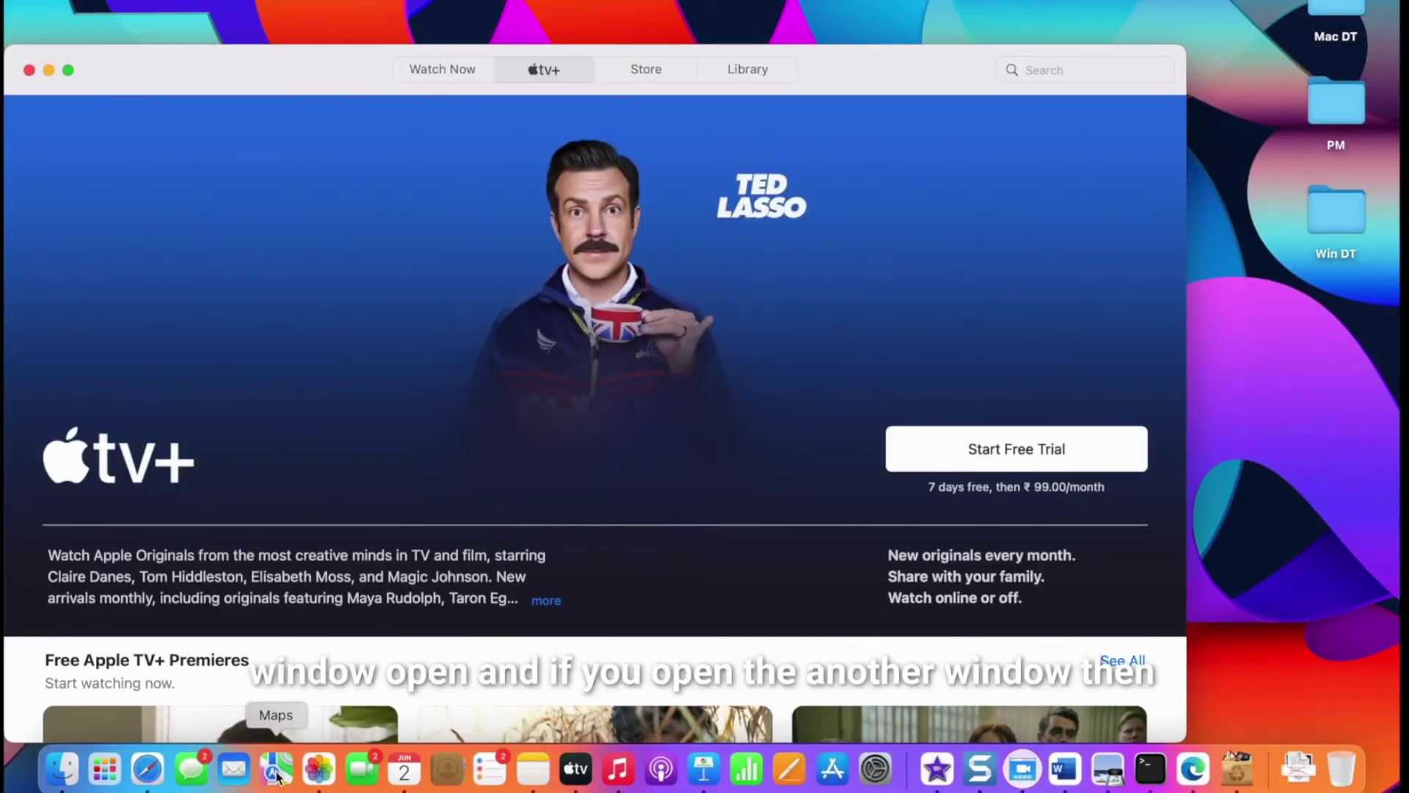
Step: Test single window mode by opening Maps, Photos, Calendar and the App Store one after another from the Dock
left_click(277, 771)
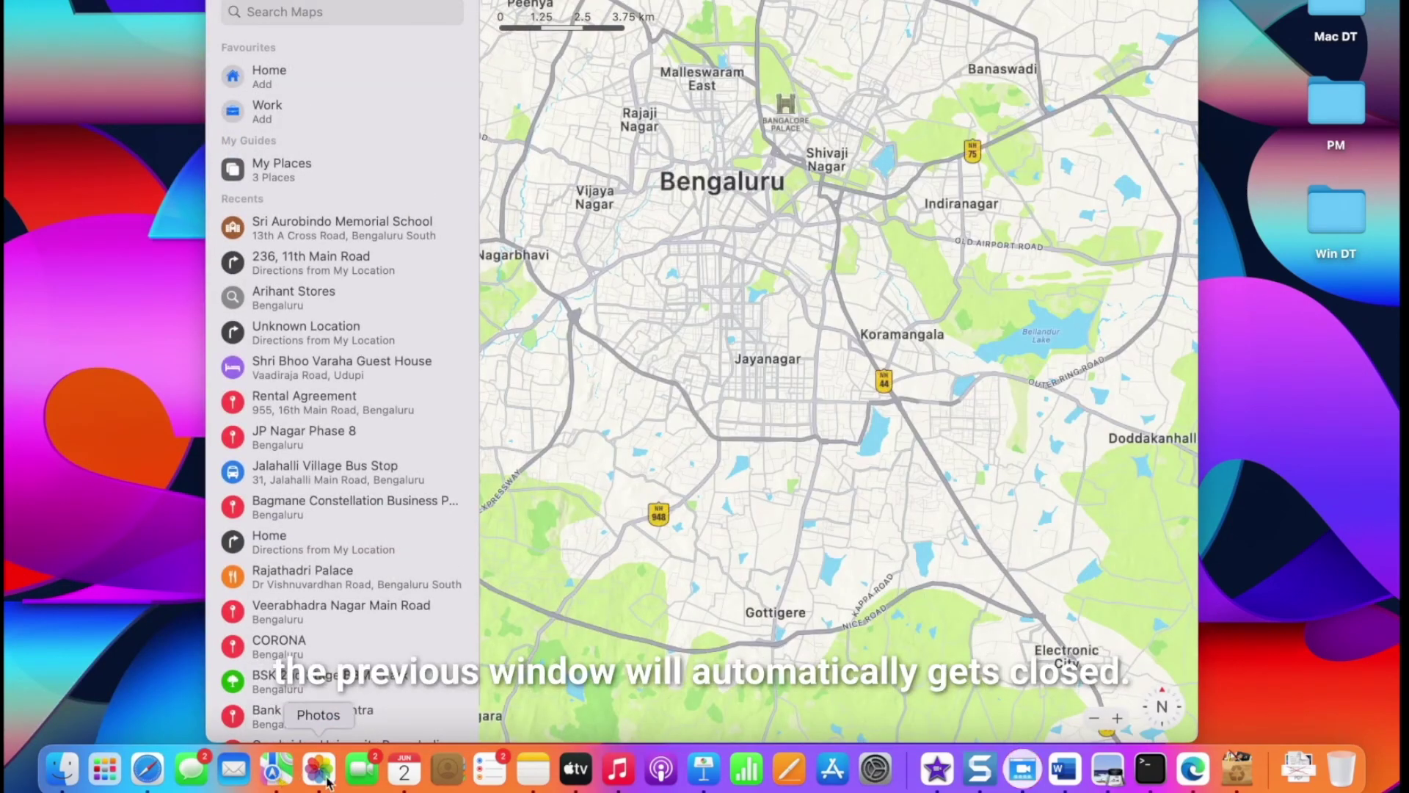
left_click(327, 781)
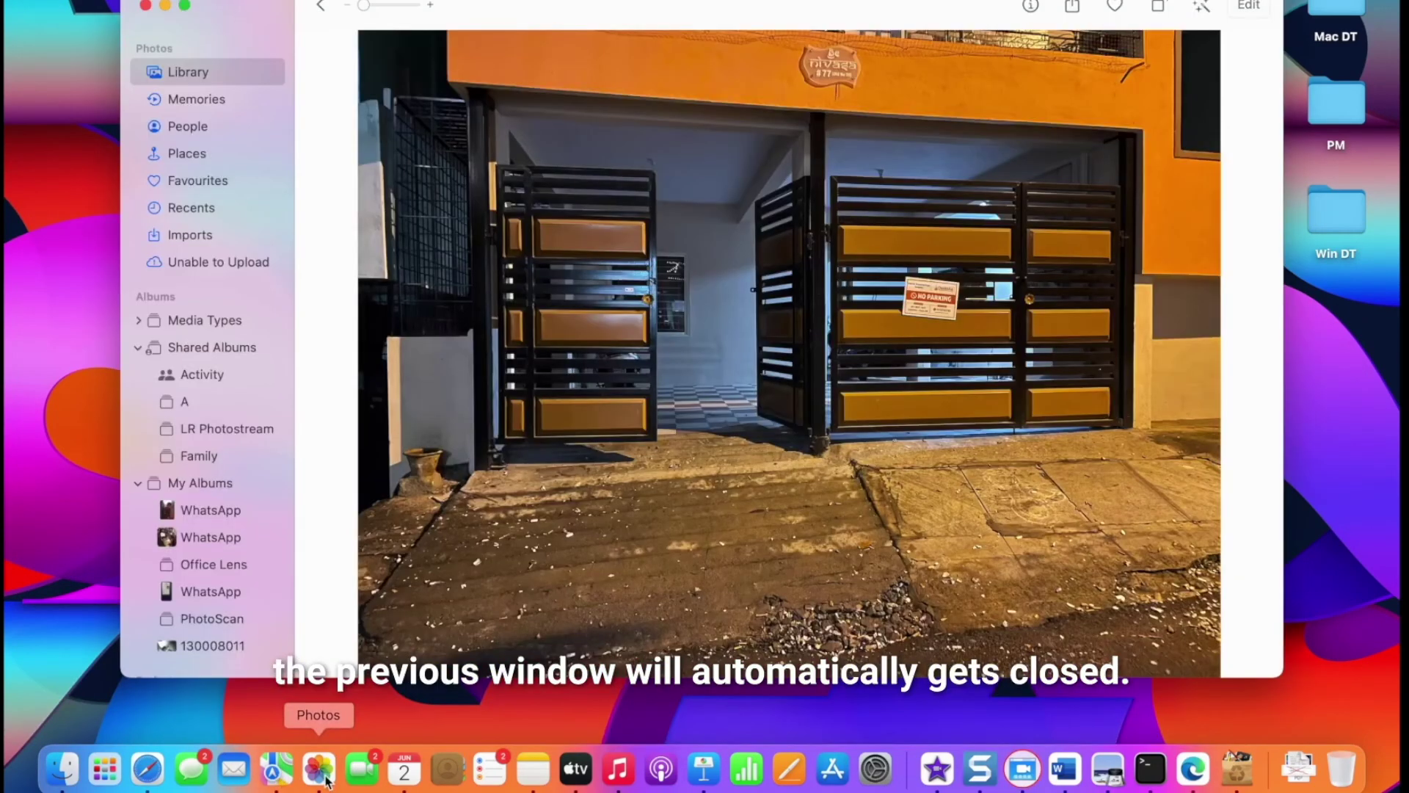
left_click(415, 775)
left_click(832, 771)
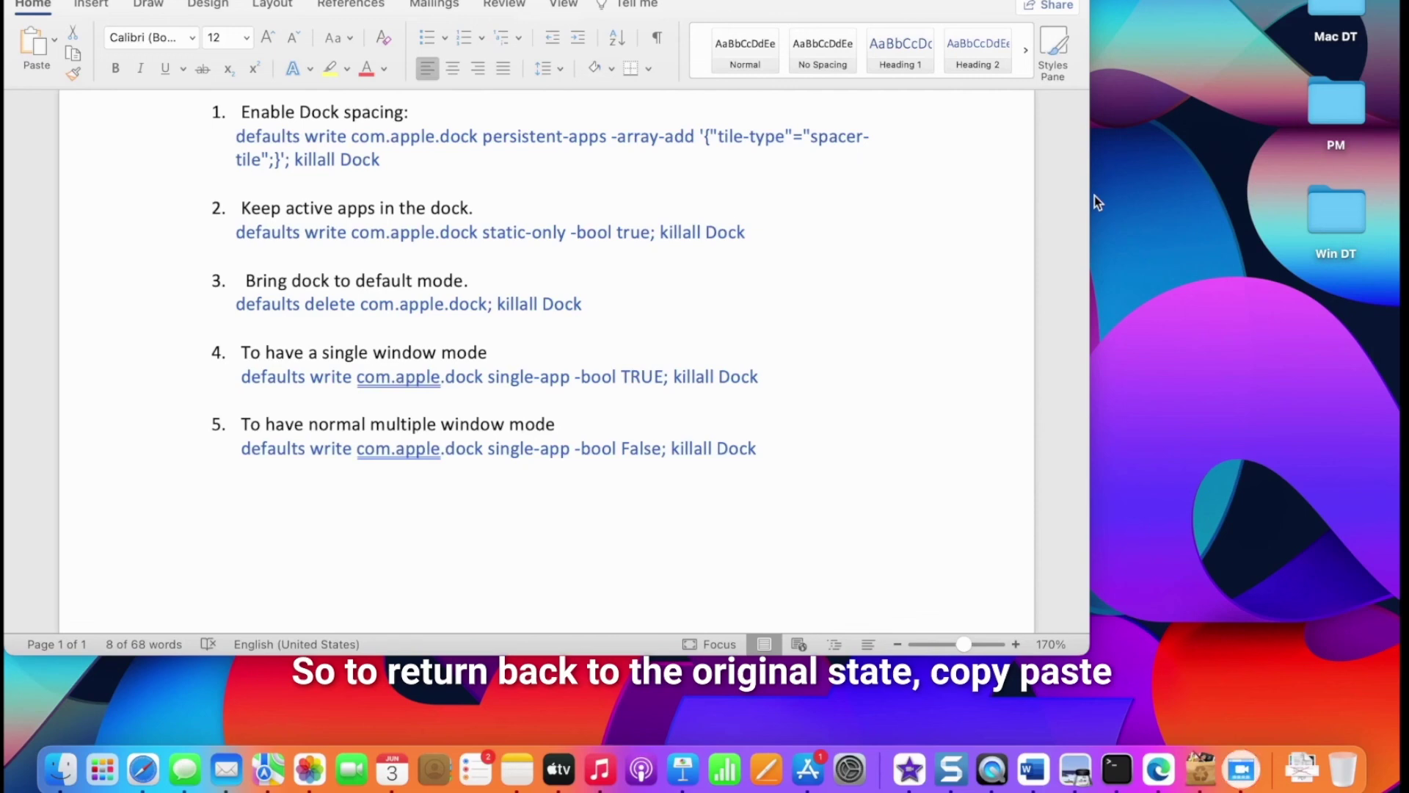
Step: Run the multiple-window command "defaults write com.apple.dock single-app -bool TRUE; killall Dock" in Terminal, and return to the Word document
left_click(600, 535)
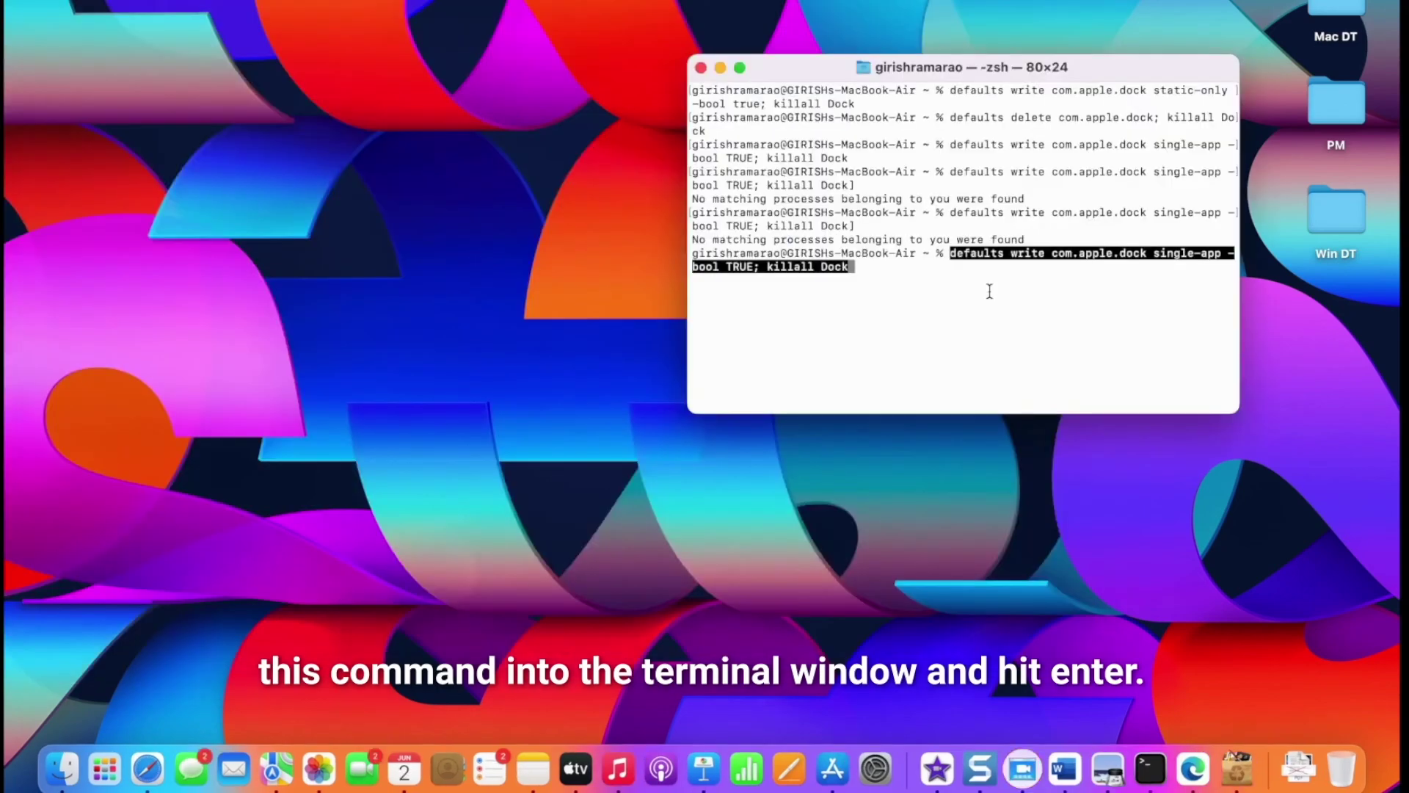
key("Return")
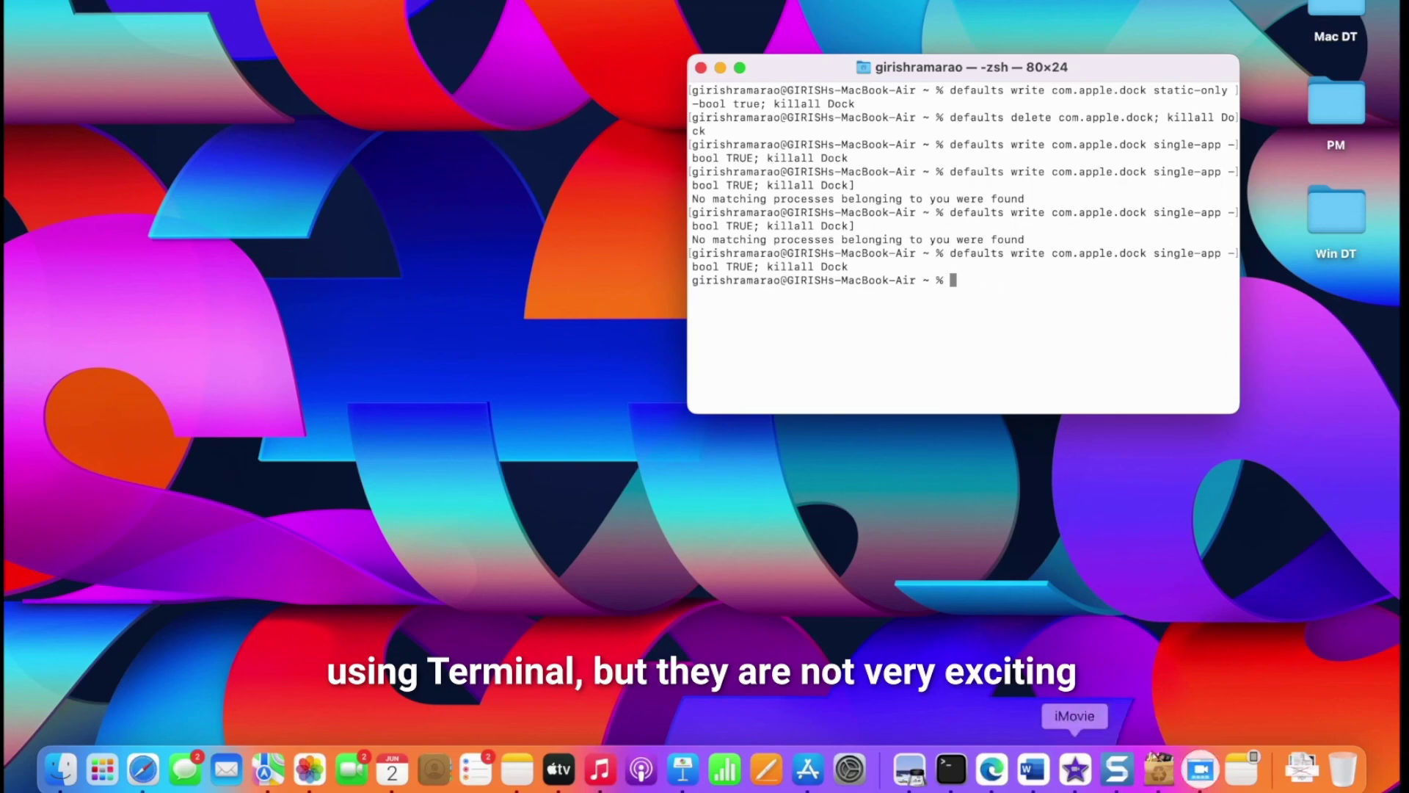
left_click(1033, 770)
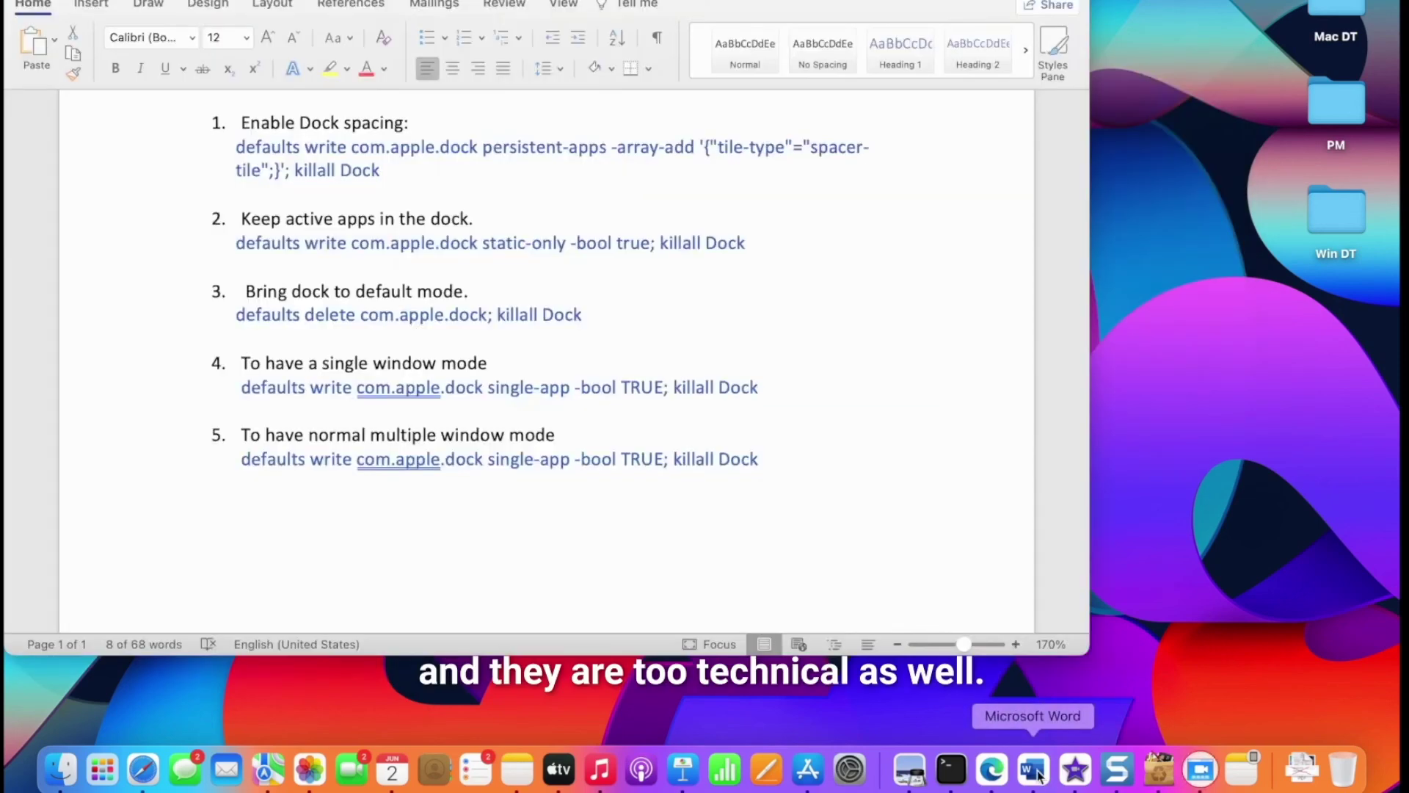